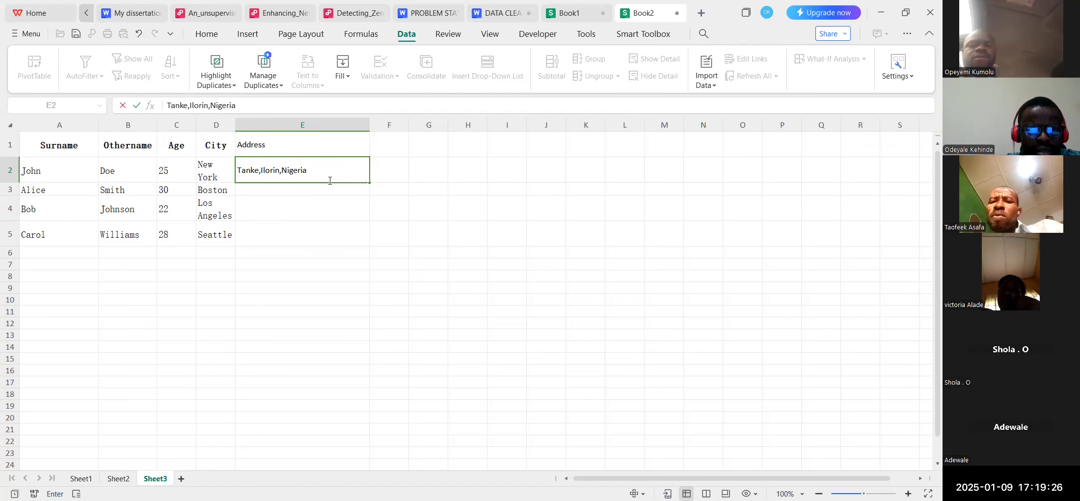
# Confirm the address in E2 and fill it down to E5.
pyautogui.click(309, 191)
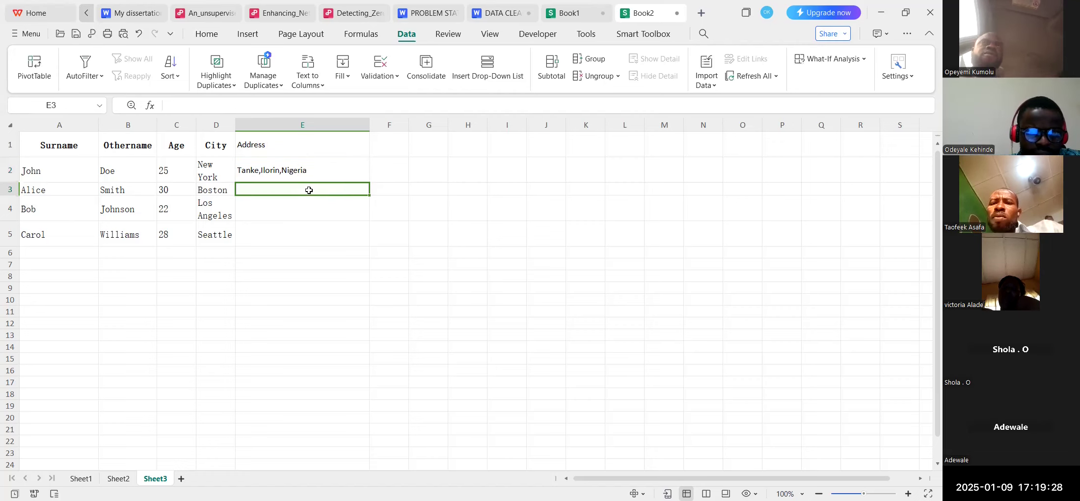
pyautogui.click(357, 171)
pyautogui.moveTo(370, 185); pyautogui.dragTo(229, 188)
# Replace the first part of the address in E3 with "Postoffice", keeping the city and country.
pyautogui.doubleClick(260, 190)
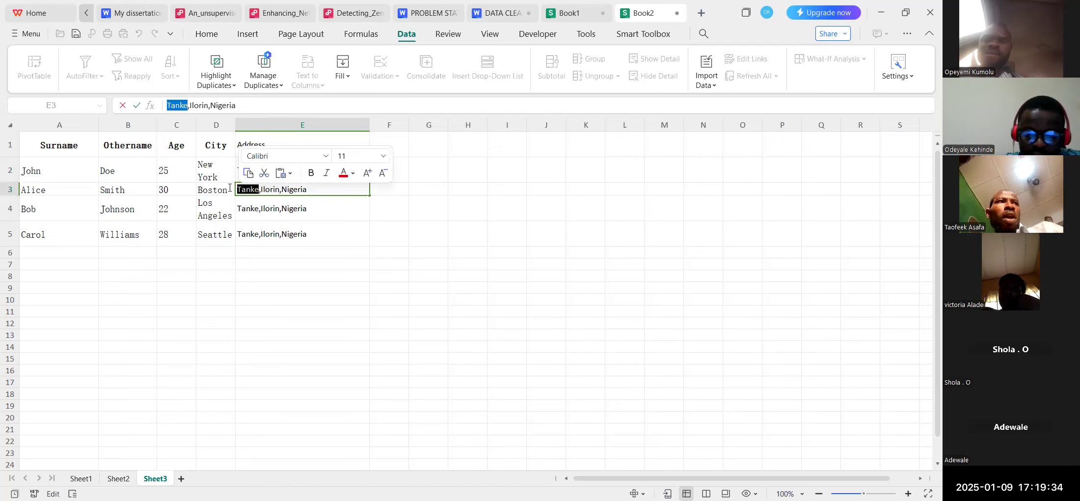
pyautogui.write('Post')
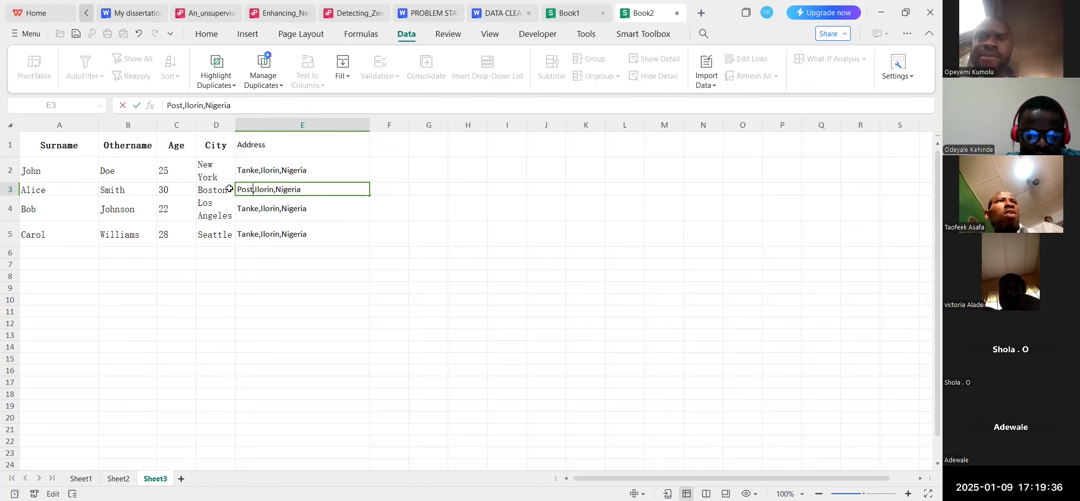
pyautogui.write('offi')
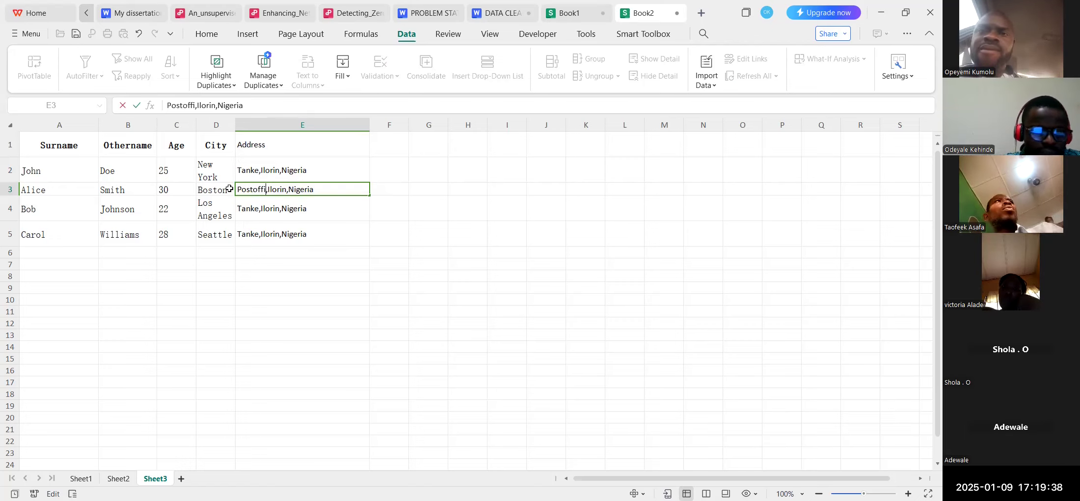
pyautogui.write('ce')
pyautogui.click(254, 210)
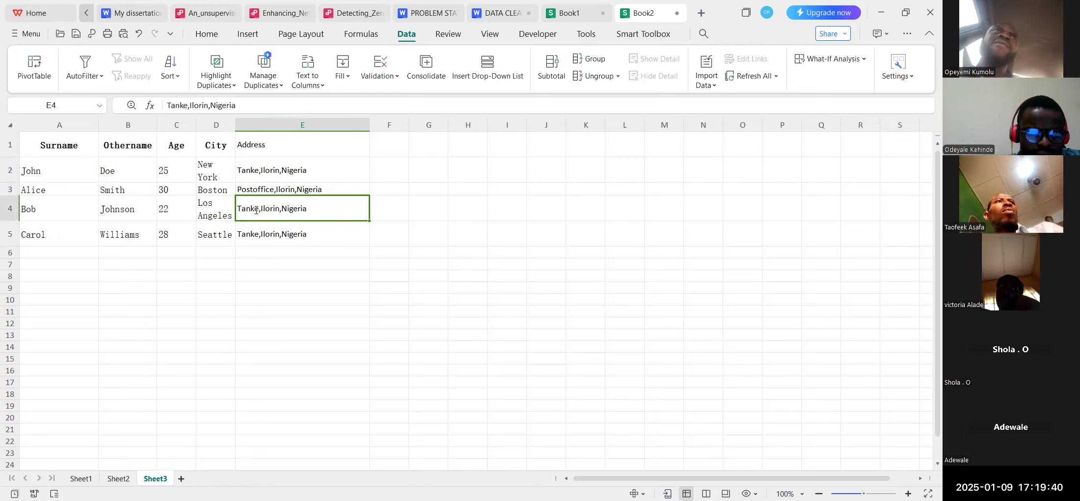
# Replace the first part of the address in E4 with "Taiwo", keeping the city and country.
pyautogui.doubleClick(255, 211)
pyautogui.moveTo(260, 208); pyautogui.dragTo(239, 207)
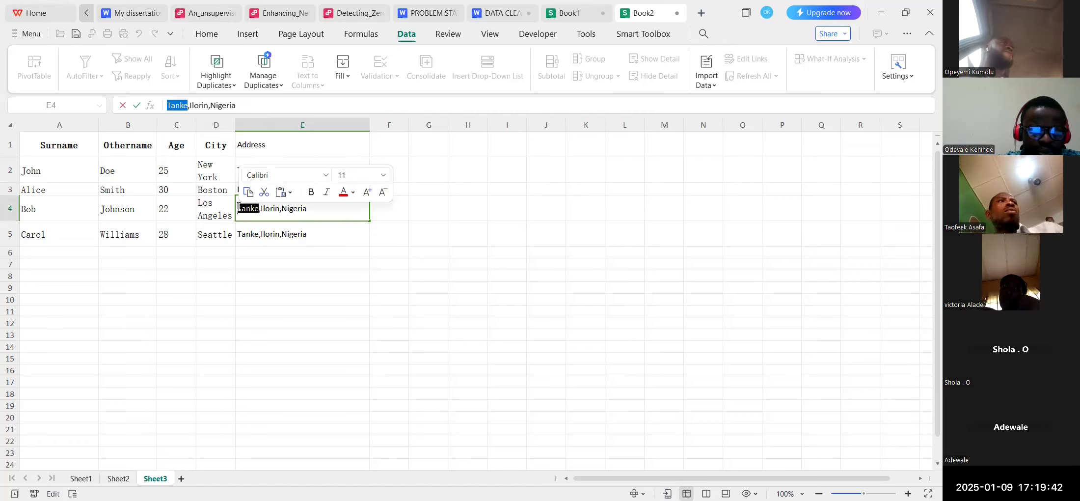
pyautogui.write('Tai')
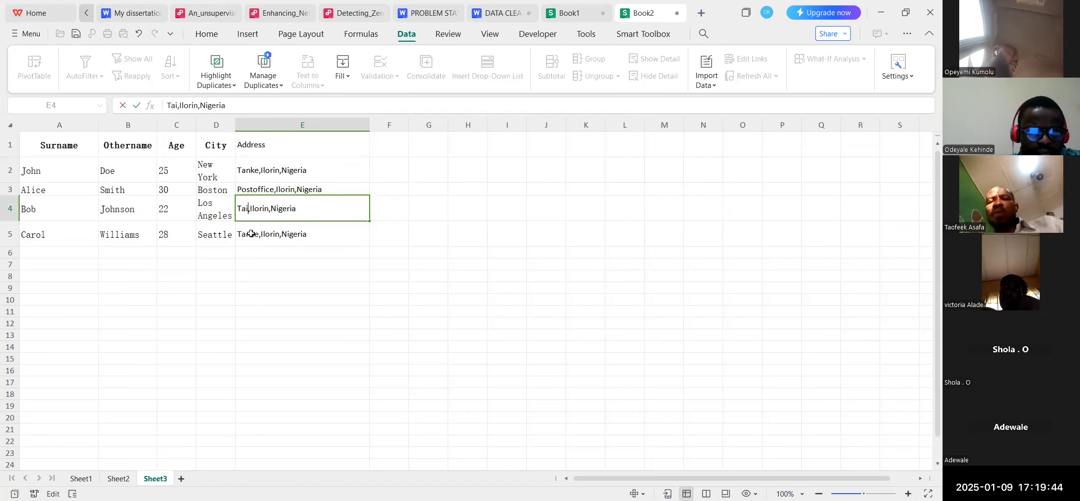
pyautogui.write('wo')
pyautogui.click(259, 236)
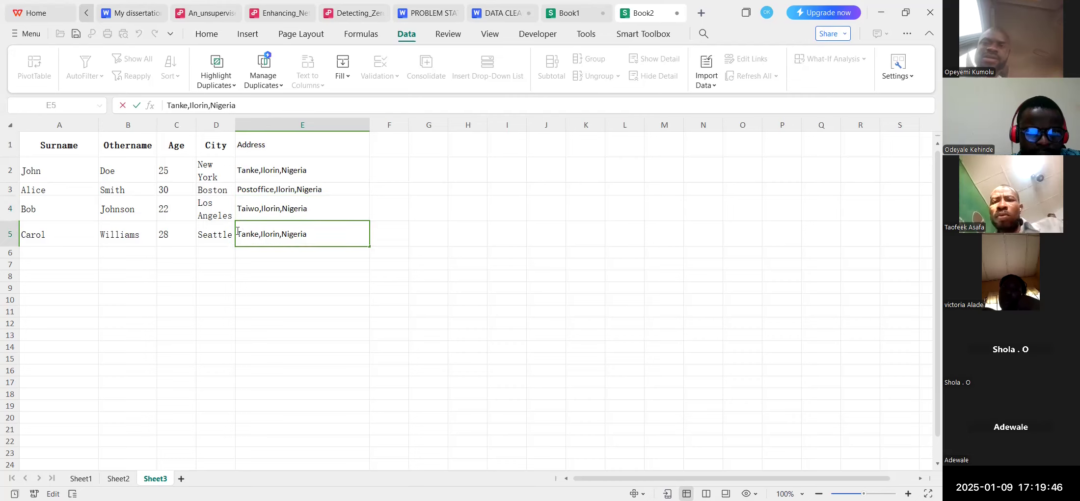
# Replace the first part of the address in E5 with "Unilorin", keeping the city and country.
pyautogui.doubleClick(259, 235)
pyautogui.moveTo(259, 234); pyautogui.dragTo(234, 230)
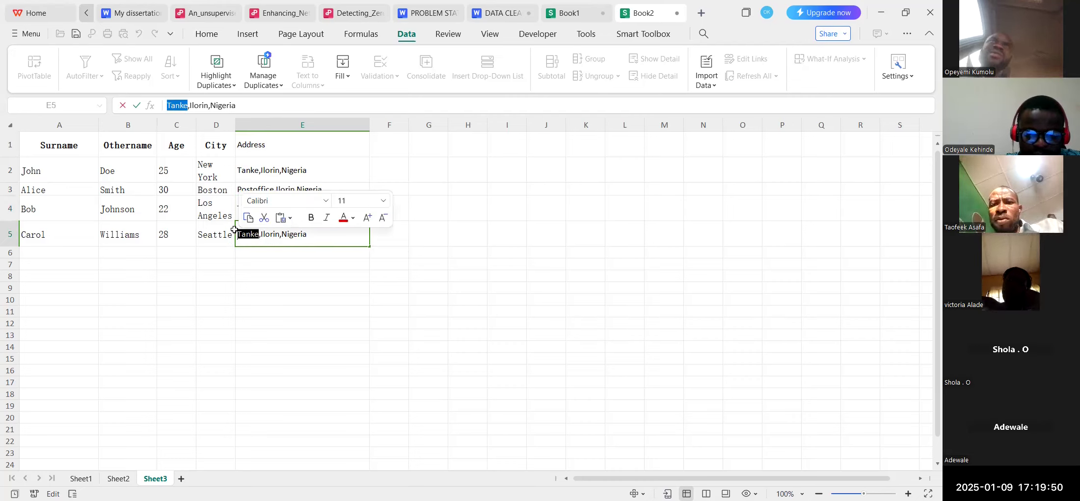
pyautogui.write('Un')
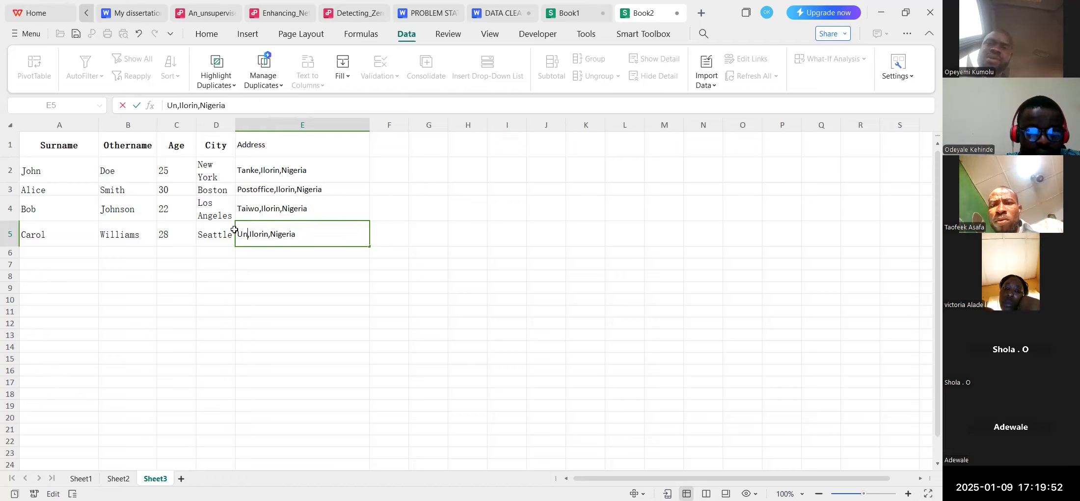
pyautogui.write('ilorin')
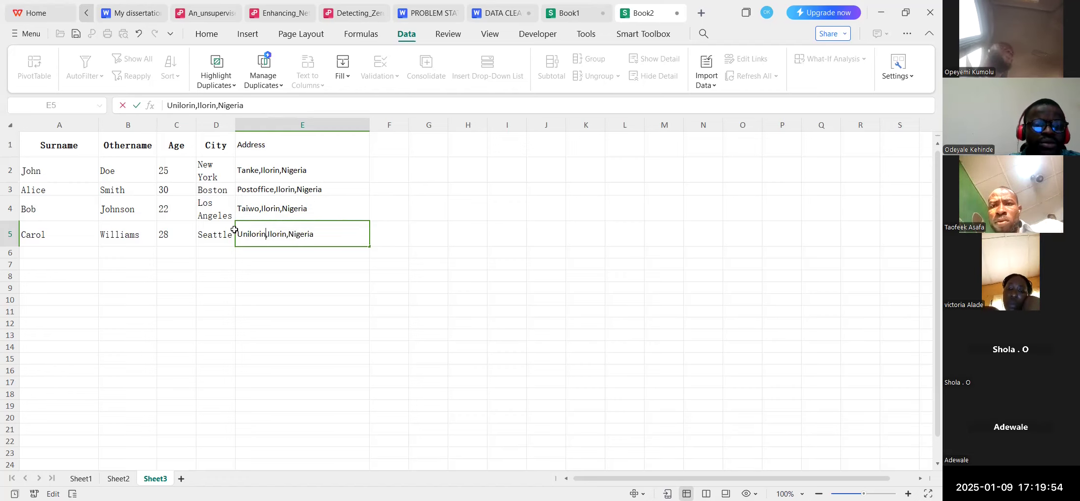
pyautogui.click(301, 226)
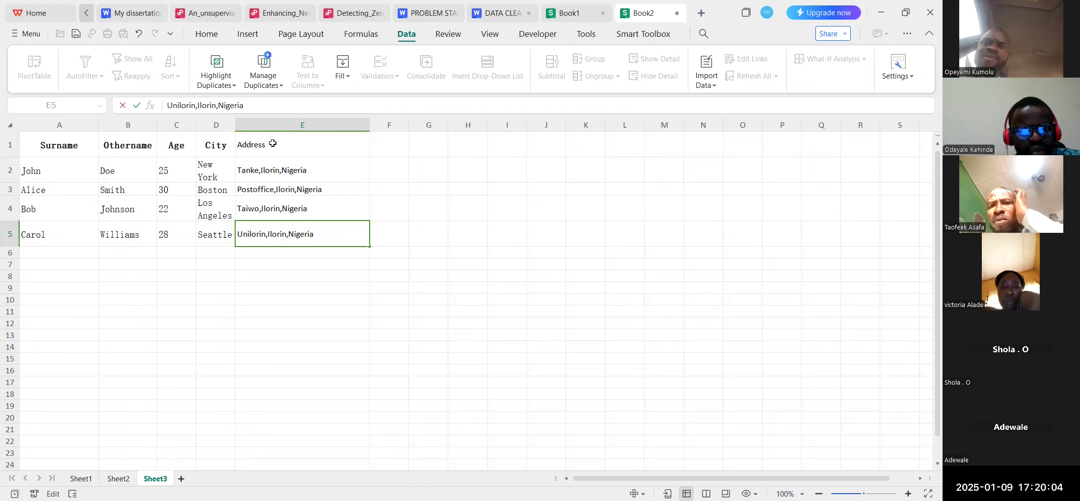
# Split the addresses in E2:E5 with Text to Columns, using Delimited data, the comma delimiter, General format and destination E2.
pyautogui.moveTo(270, 144); pyautogui.dragTo(274, 174)
pyautogui.click(274, 174)
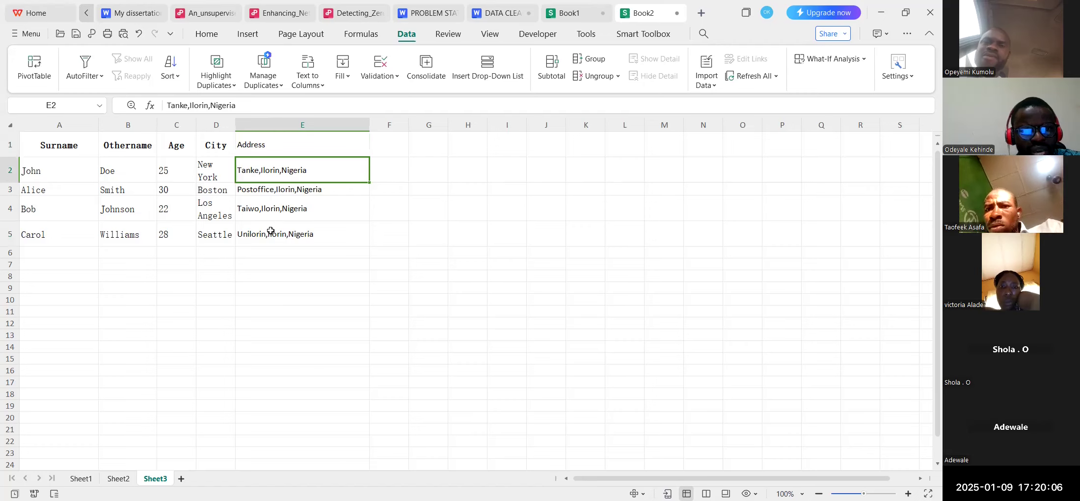
pyautogui.keyDown('shift'); pyautogui.click(271, 235); pyautogui.keyUp('shift')
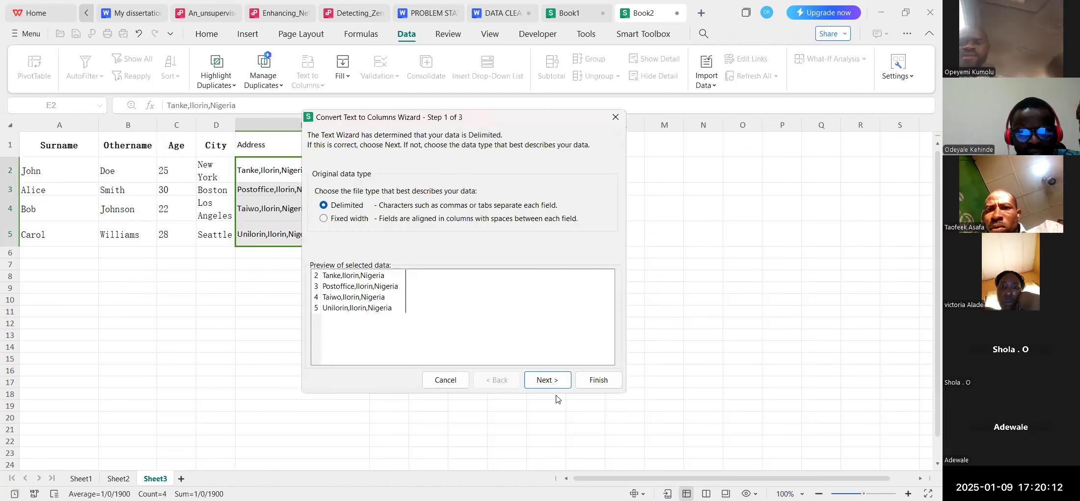
pyautogui.click(550, 379)
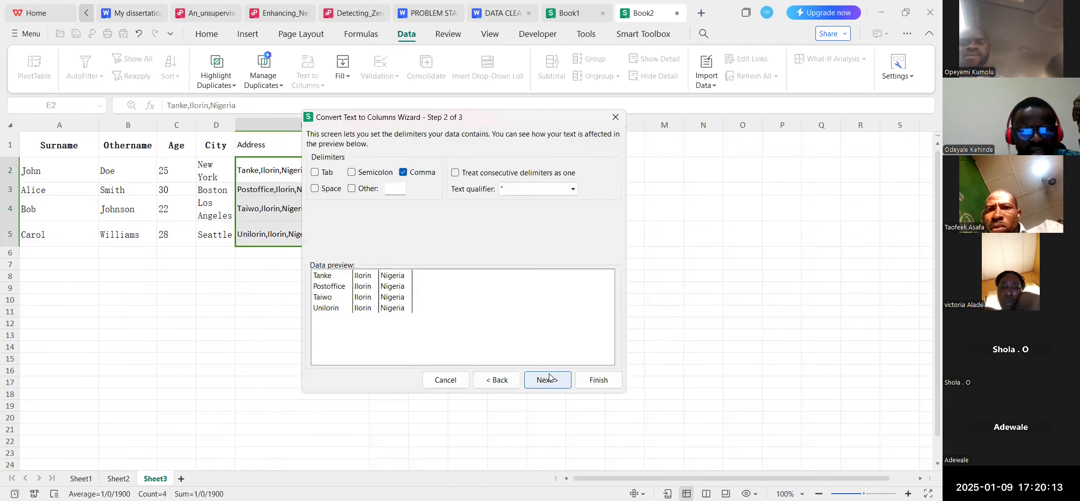
pyautogui.click(403, 173)
pyautogui.click(402, 173)
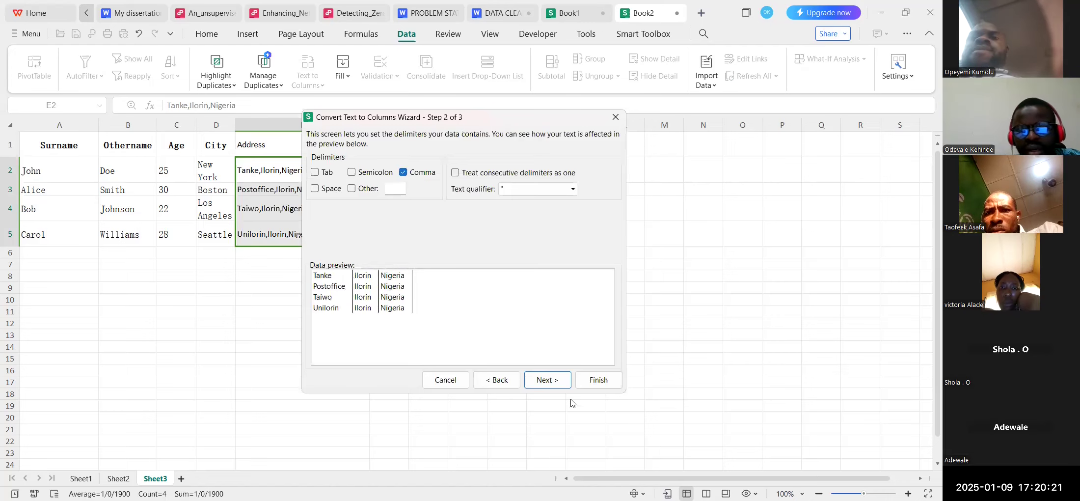
pyautogui.click(552, 381)
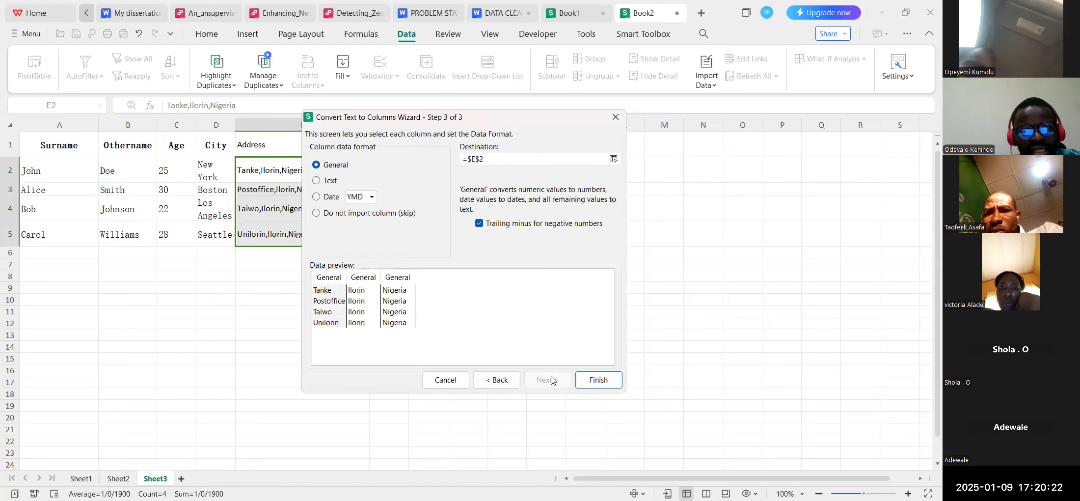
pyautogui.click(603, 381)
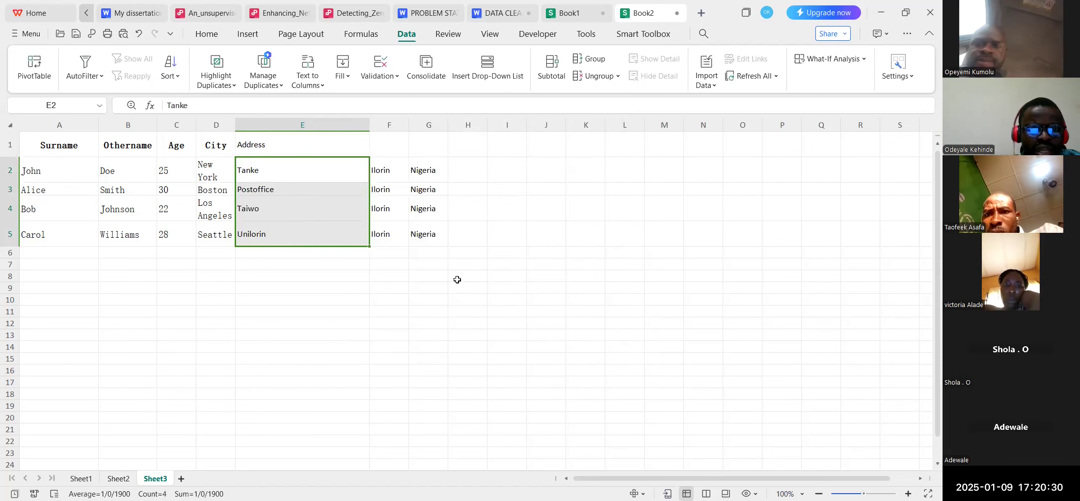
# Set the headers of the split columns to "Street" in E1, "City" in F1 and "Country" in G1.
pyautogui.click(372, 244)
pyautogui.click(278, 144)
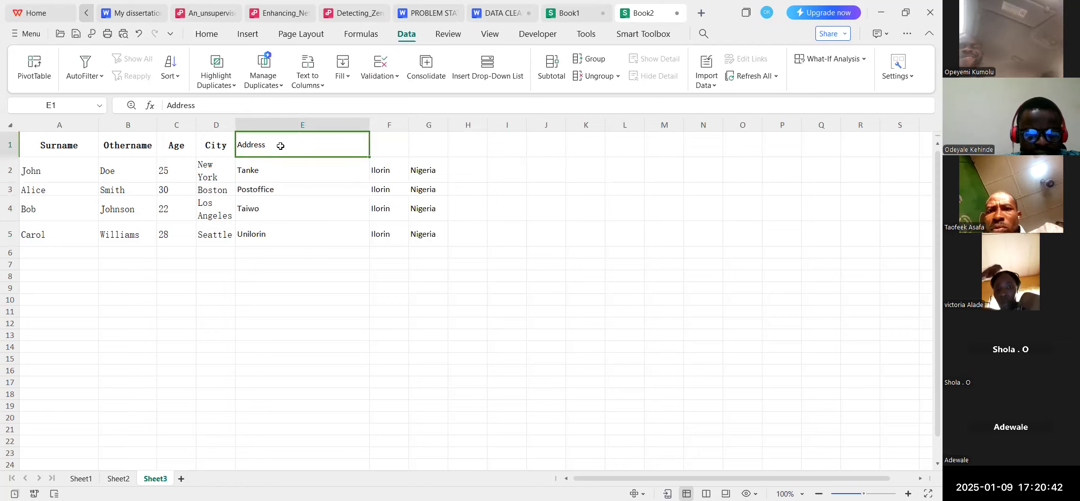
pyautogui.write('Street')
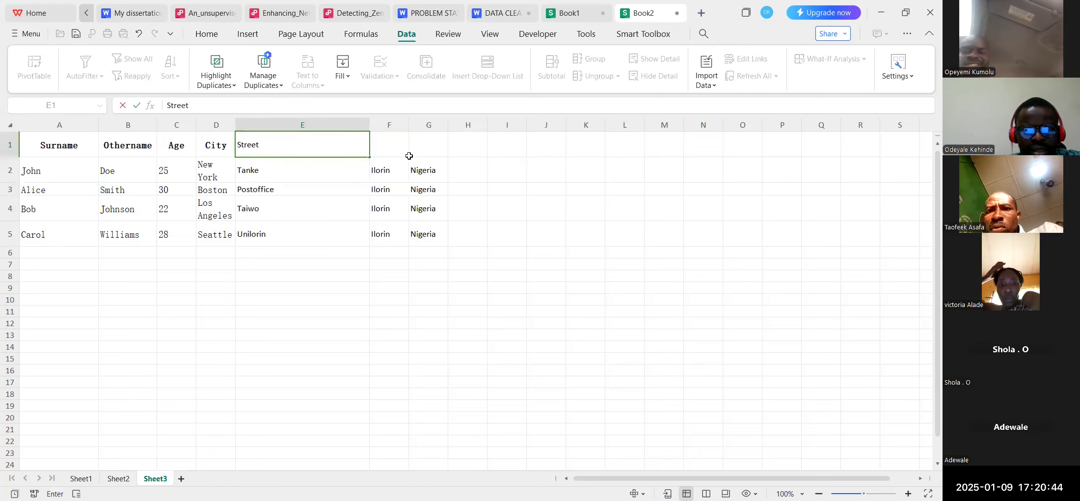
pyautogui.click(410, 155)
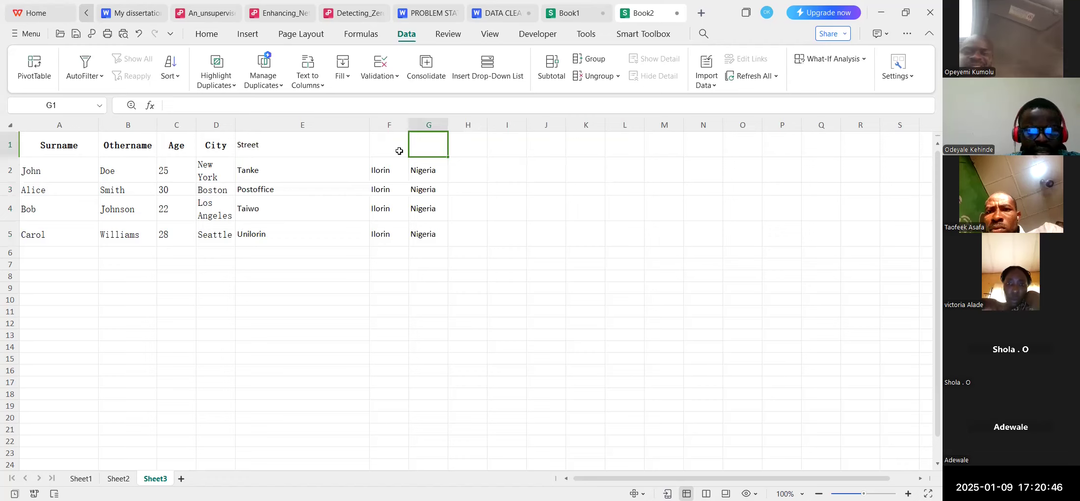
pyautogui.click(400, 151)
pyautogui.write('City')
pyautogui.click(424, 151)
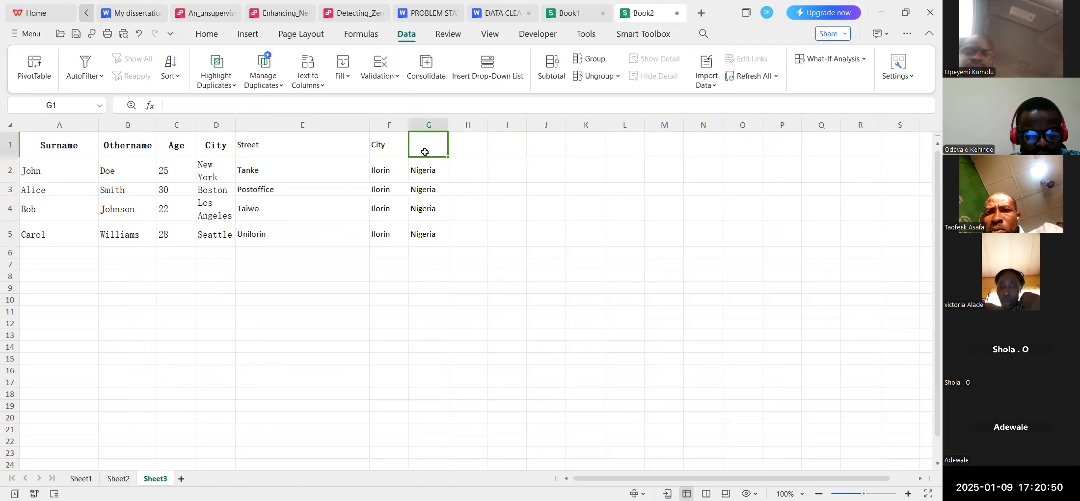
pyautogui.write('Country')
pyautogui.click(425, 219)
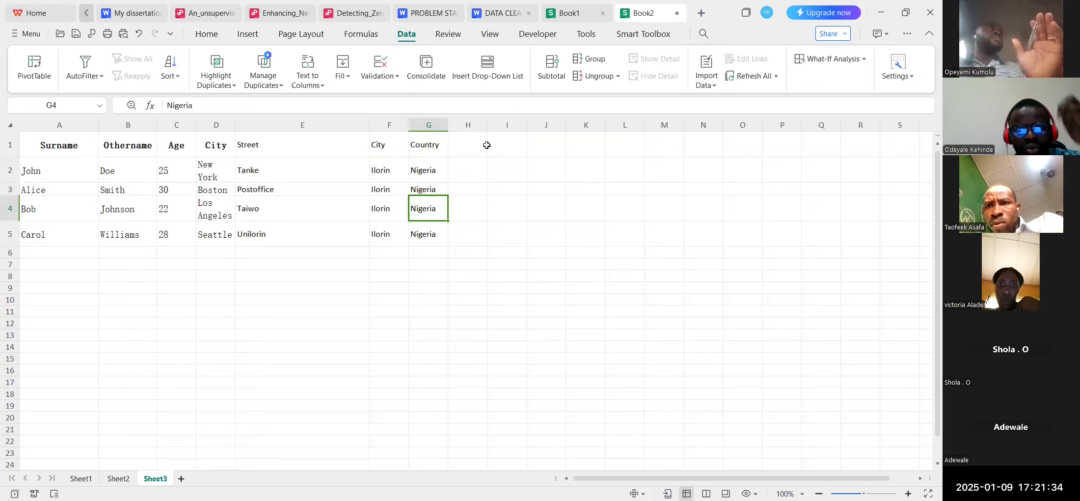
# Widen column H and enter the header "Address" in H1.
pyautogui.moveTo(487, 126); pyautogui.dragTo(521, 125)
pyautogui.click(487, 145)
pyautogui.write('A')
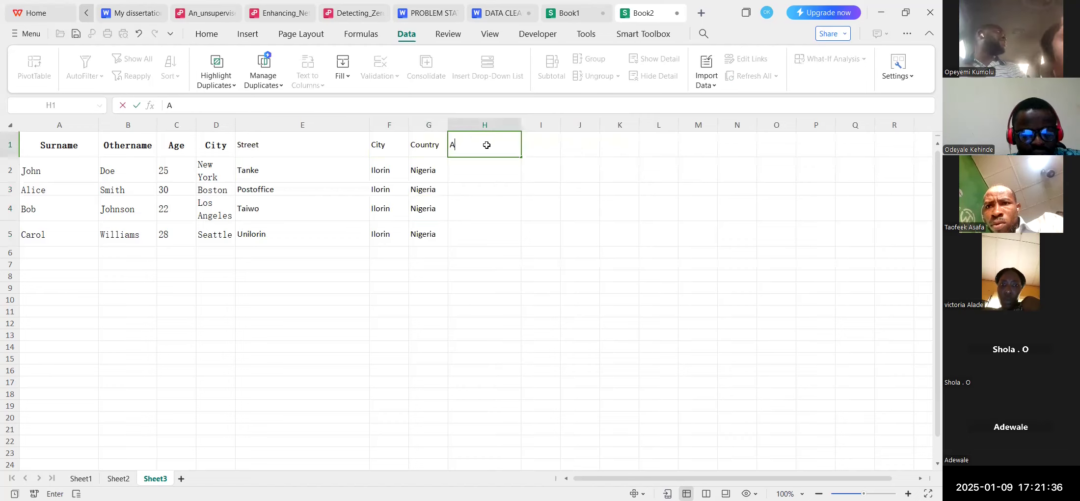
pyautogui.write('dre')
pyautogui.press('BackSpace')
pyautogui.press('BackSpace')
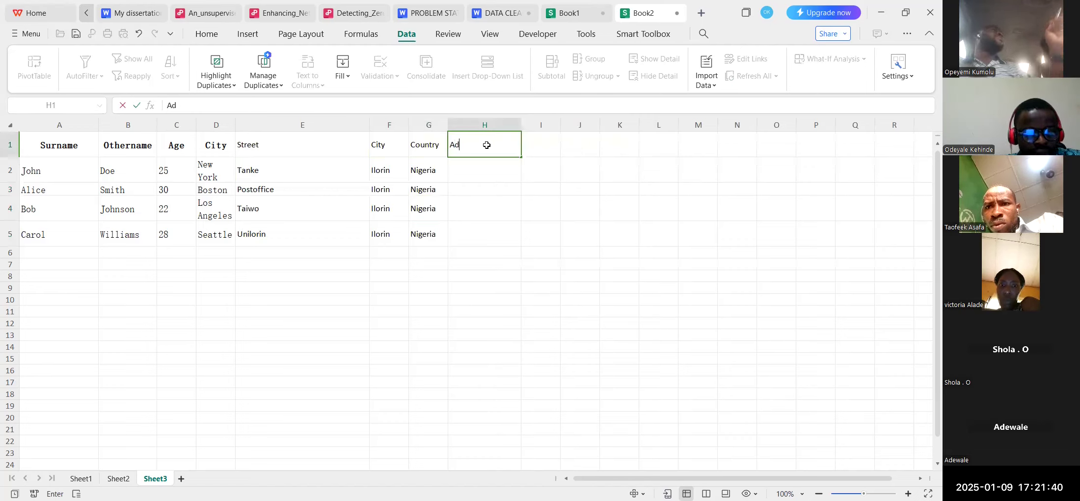
pyautogui.write('dress')
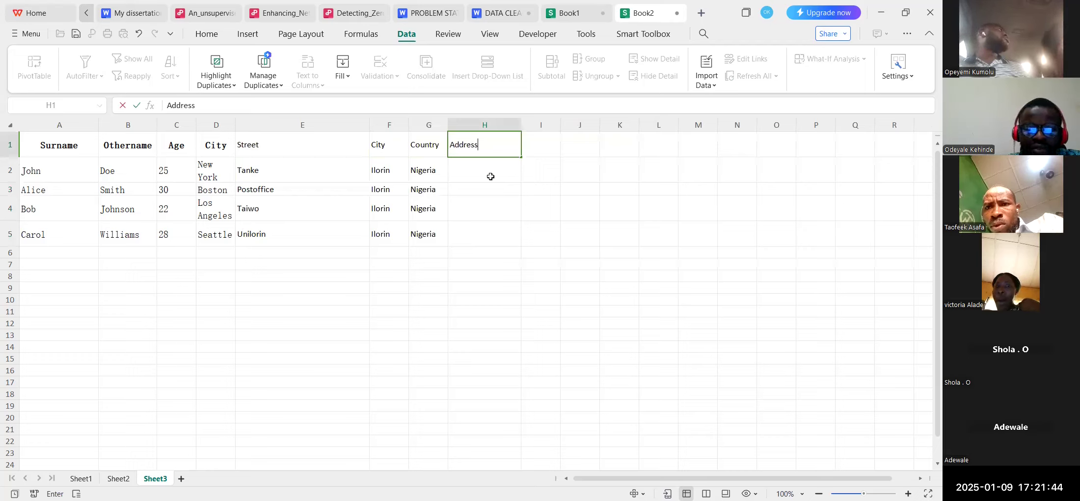
pyautogui.press('Return')
# Enter the formula =CONCAT(E2,F2,G2) in H2 under the Address header to join street, city and country.
pyautogui.write('=')
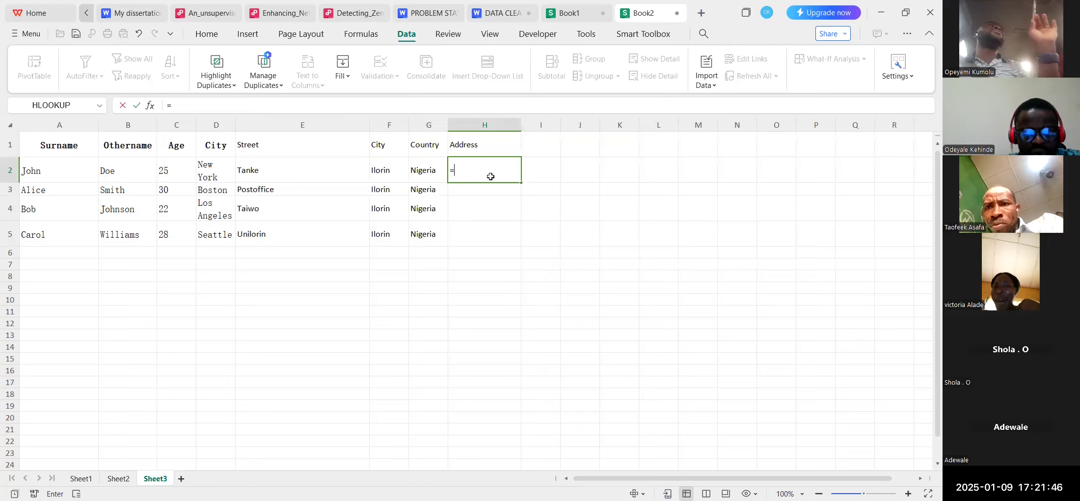
pyautogui.write('CON')
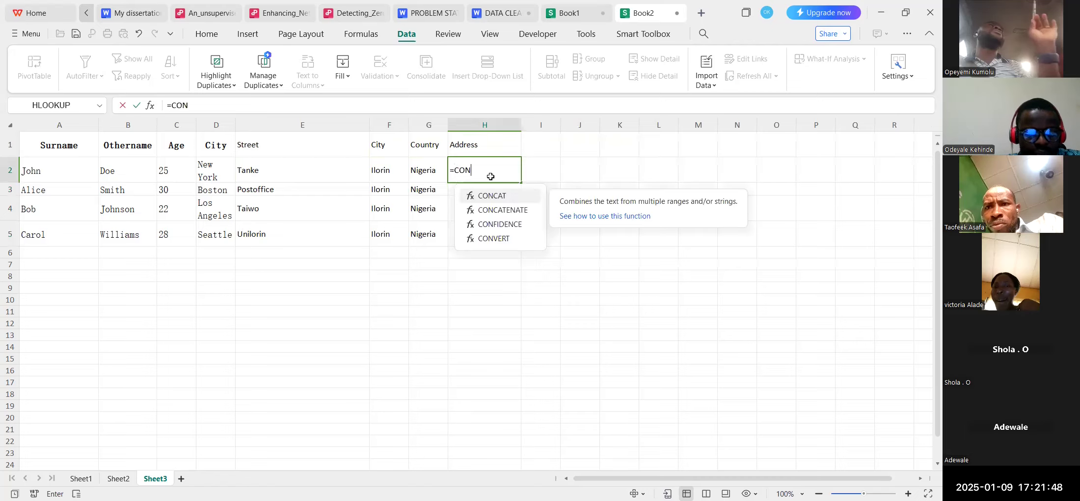
pyautogui.write('CAT')
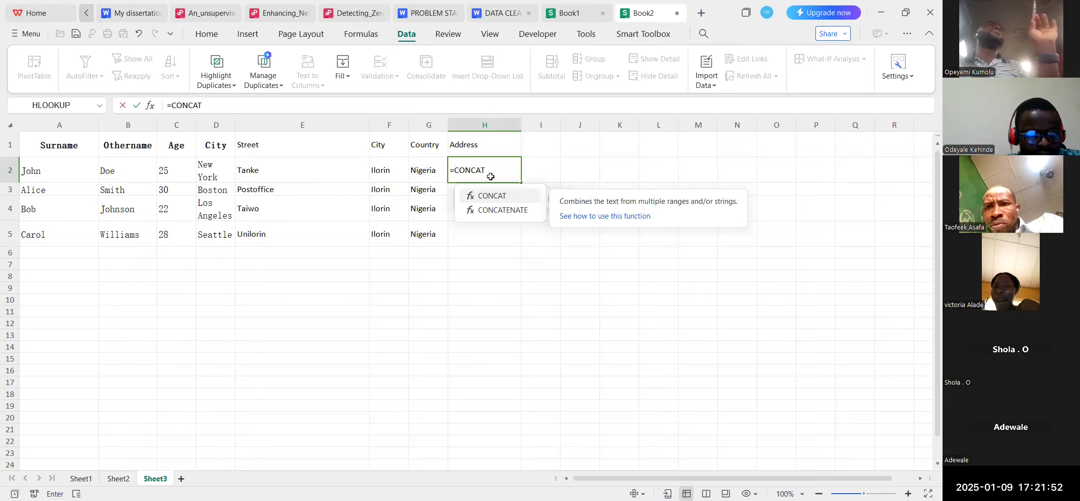
pyautogui.write('(')
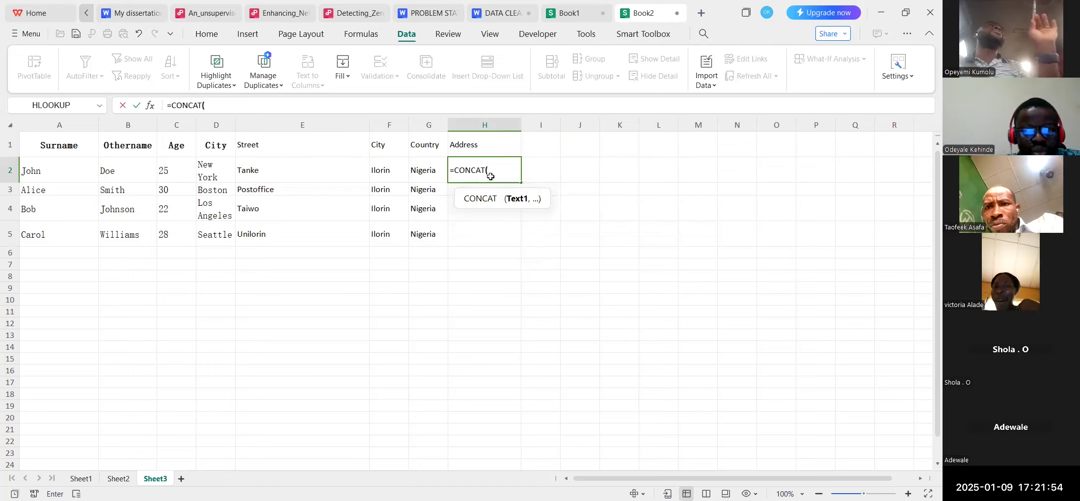
pyautogui.write('E2')
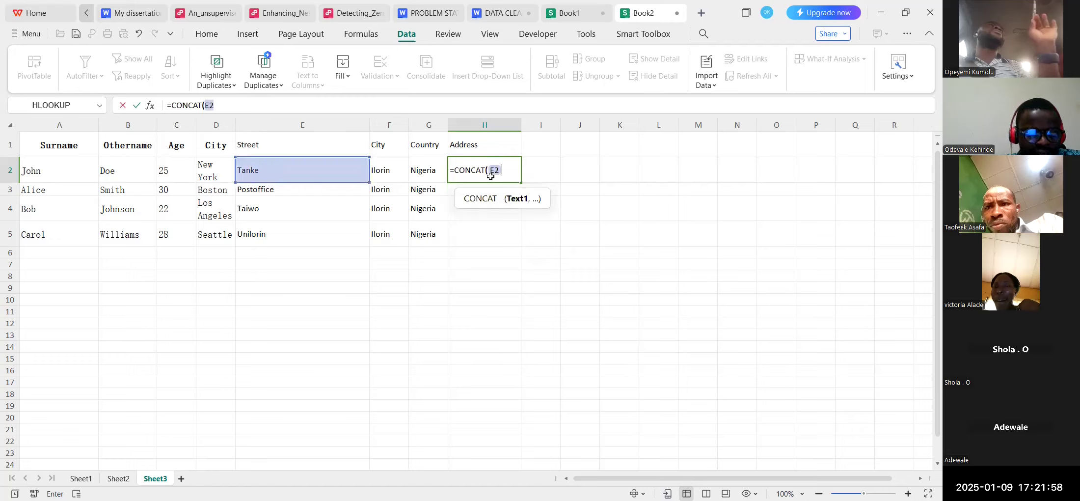
pyautogui.write(',')
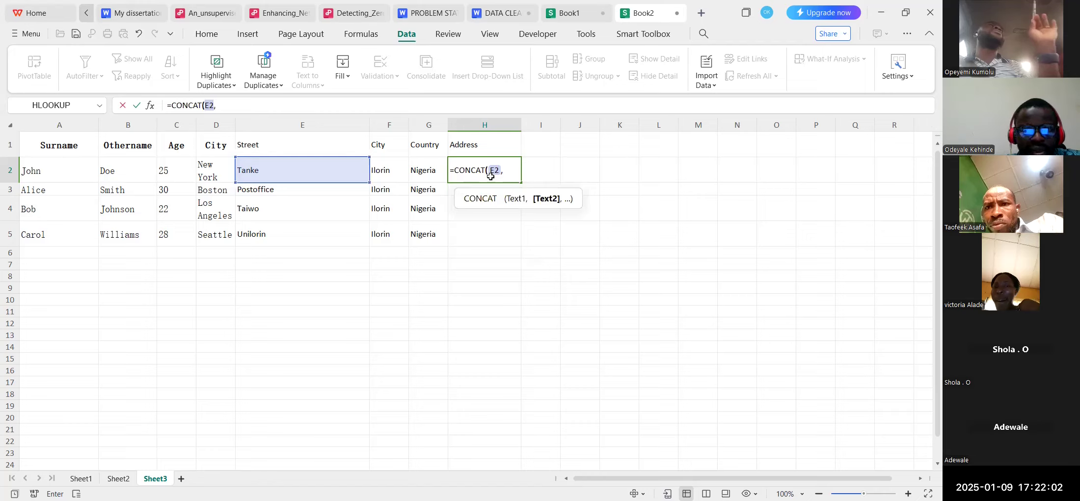
pyautogui.write('F2,')
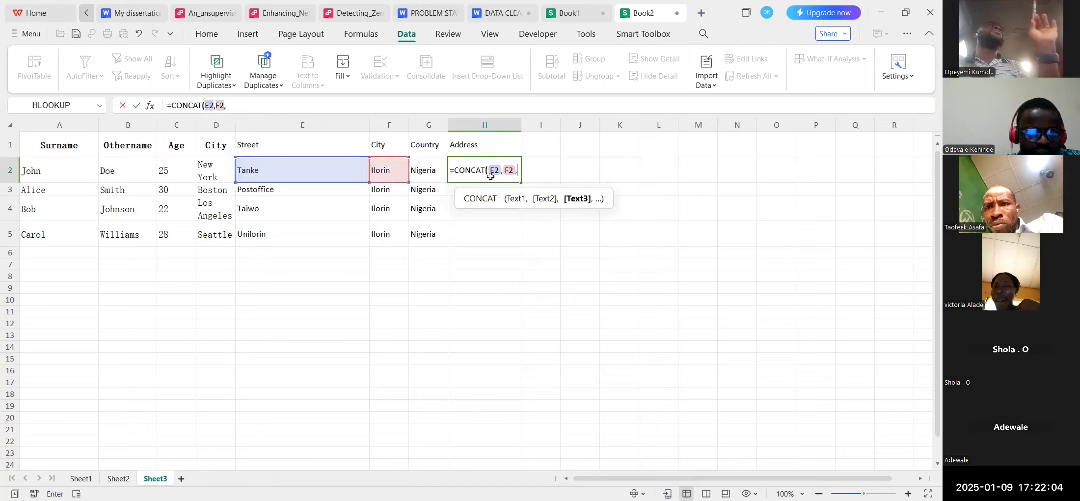
pyautogui.write('G2')
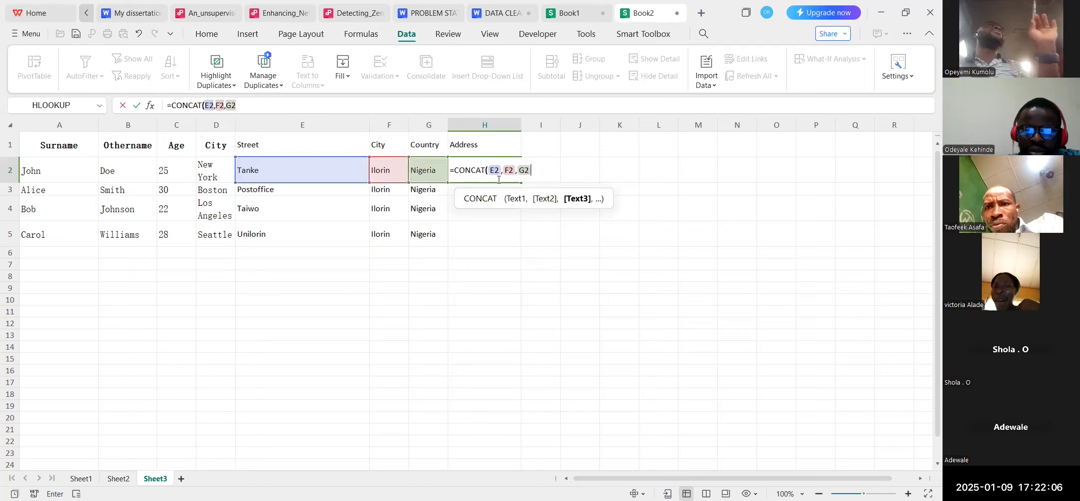
pyautogui.write(')')
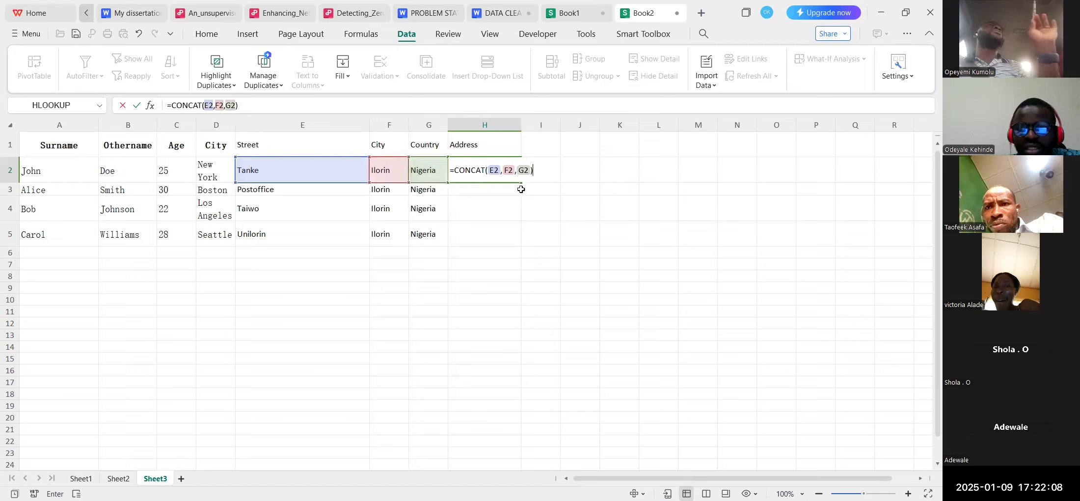
pyautogui.press('Return')
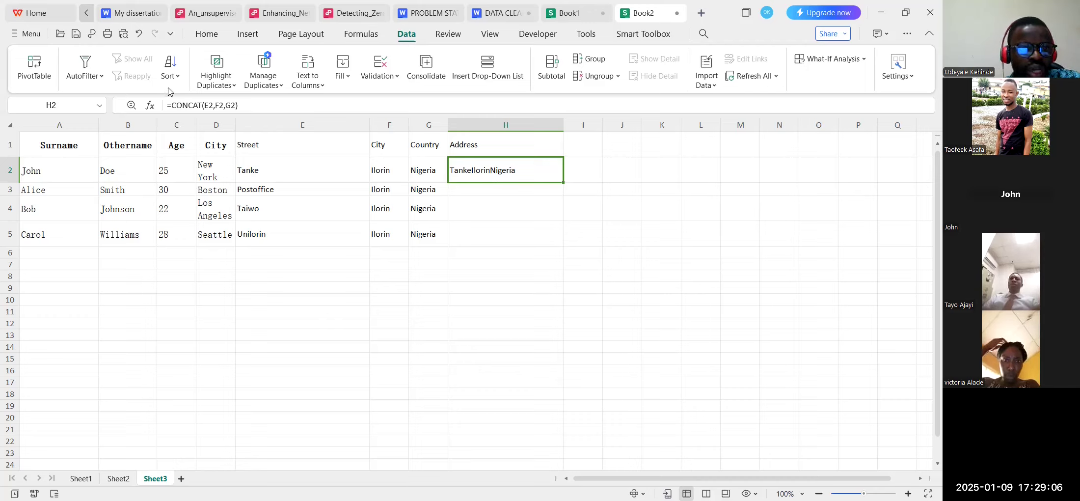
# Edit the H2 formula to =CONCAT(E2,",",F2,",",G2) so commas separate the street, city and country.
pyautogui.click(215, 105)
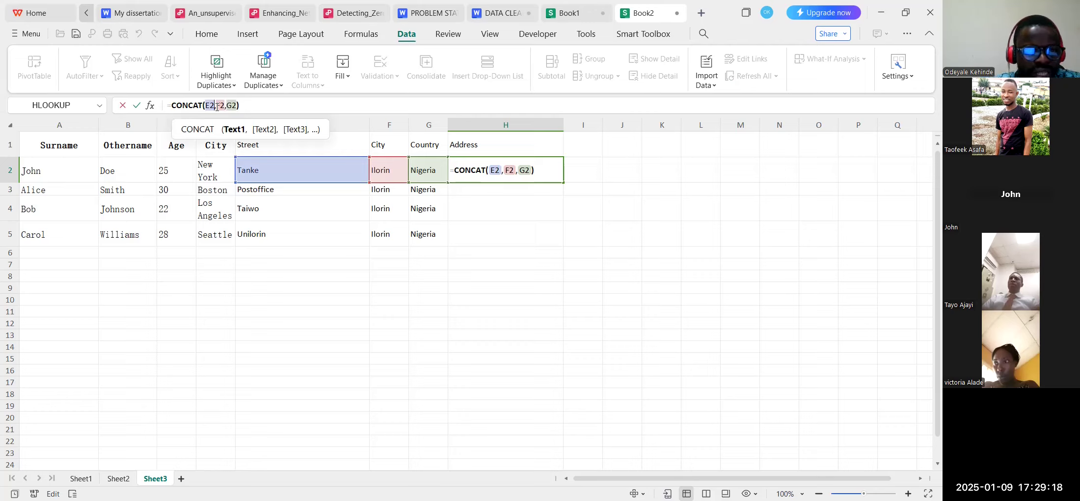
pyautogui.write('""')
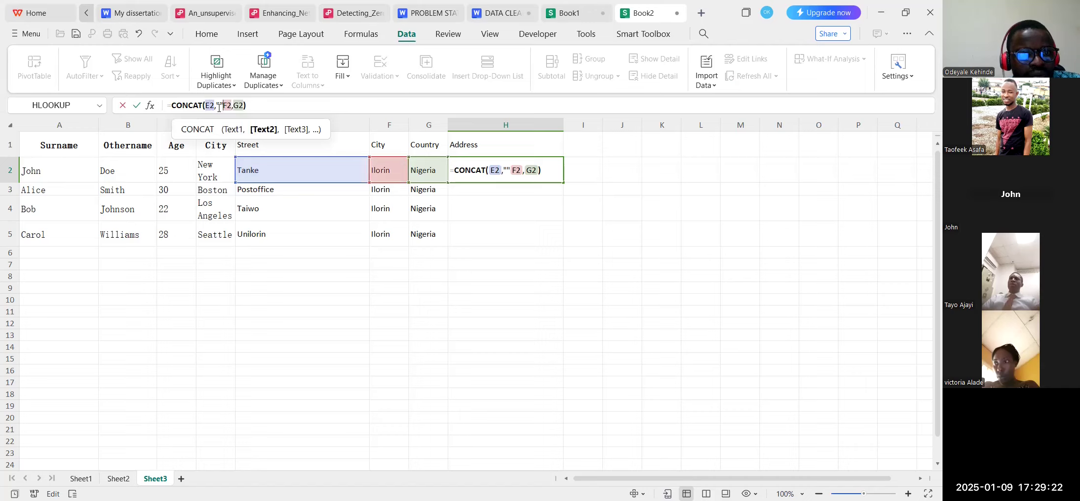
pyautogui.click(219, 105)
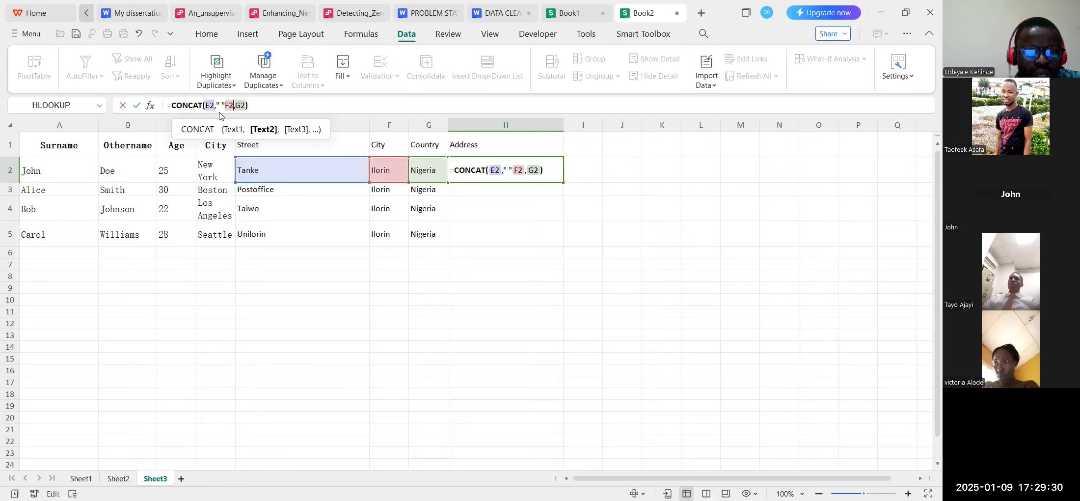
pyautogui.press('BackSpace')
pyautogui.write(',')
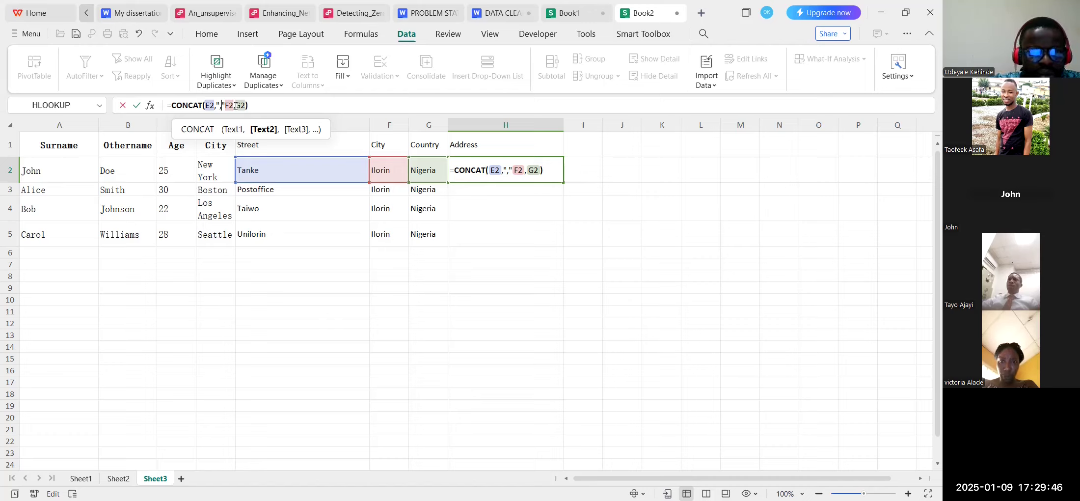
pyautogui.click(236, 105)
pyautogui.write('","')
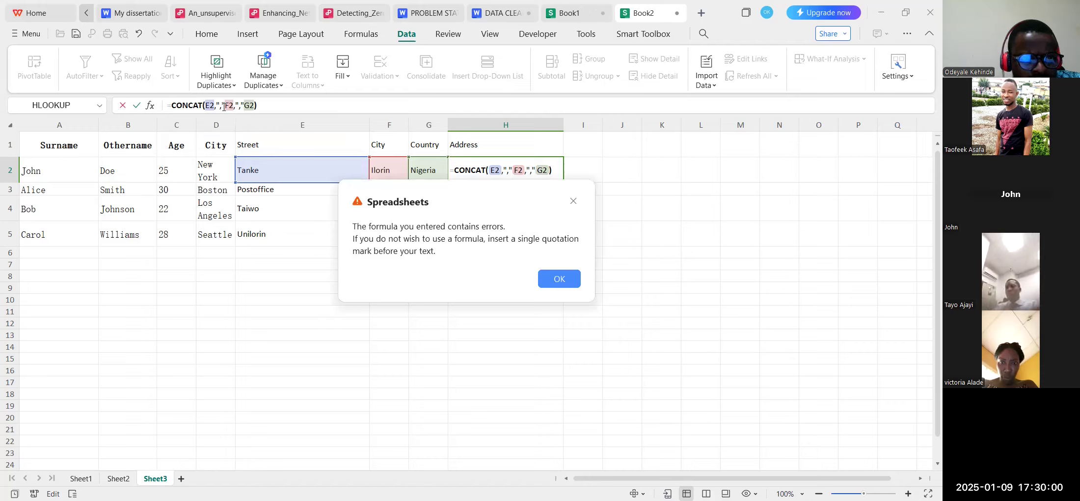
pyautogui.press('Return')
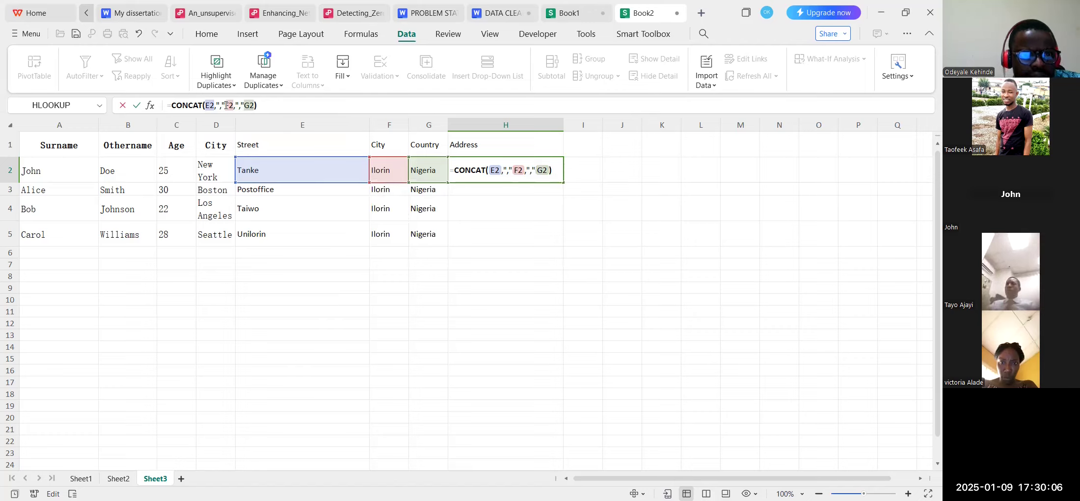
pyautogui.click(225, 112)
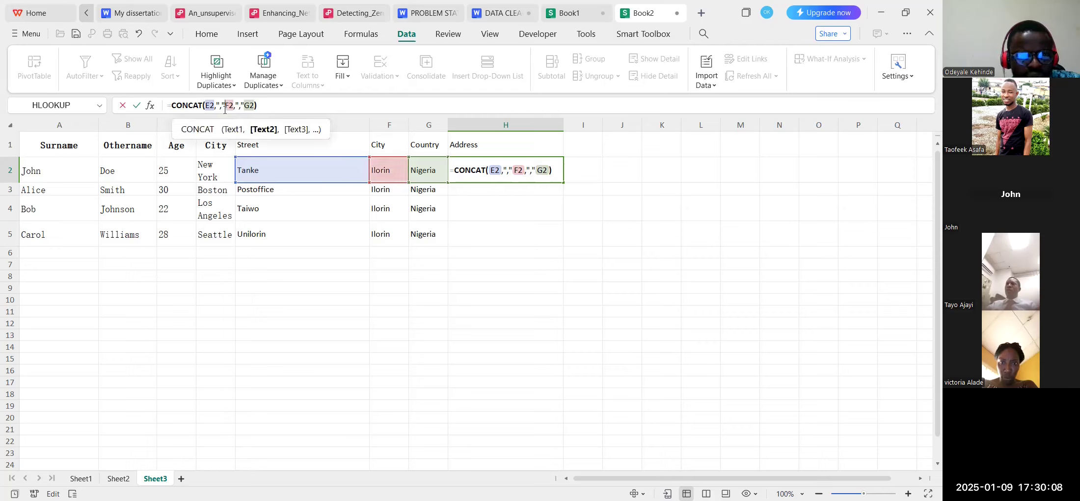
pyautogui.write(',')
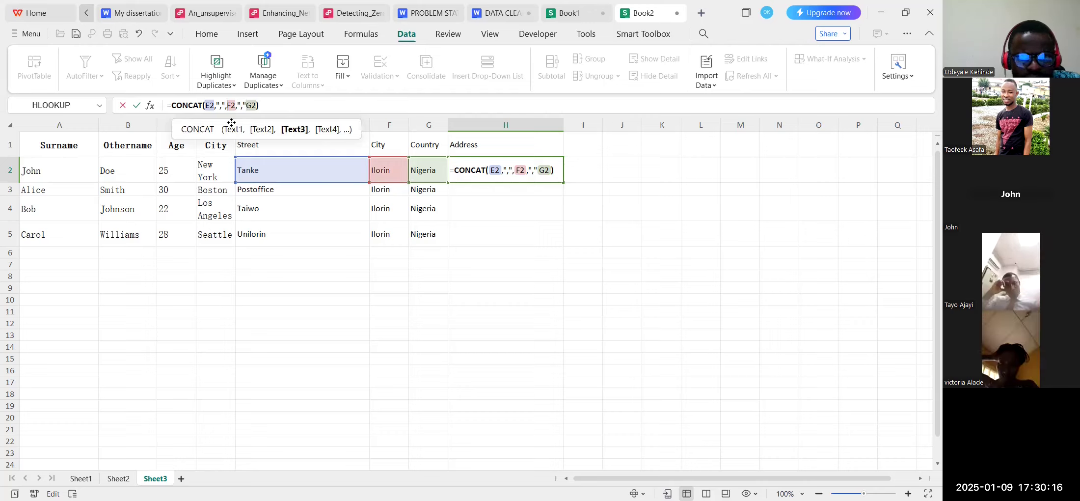
pyautogui.press('Return')
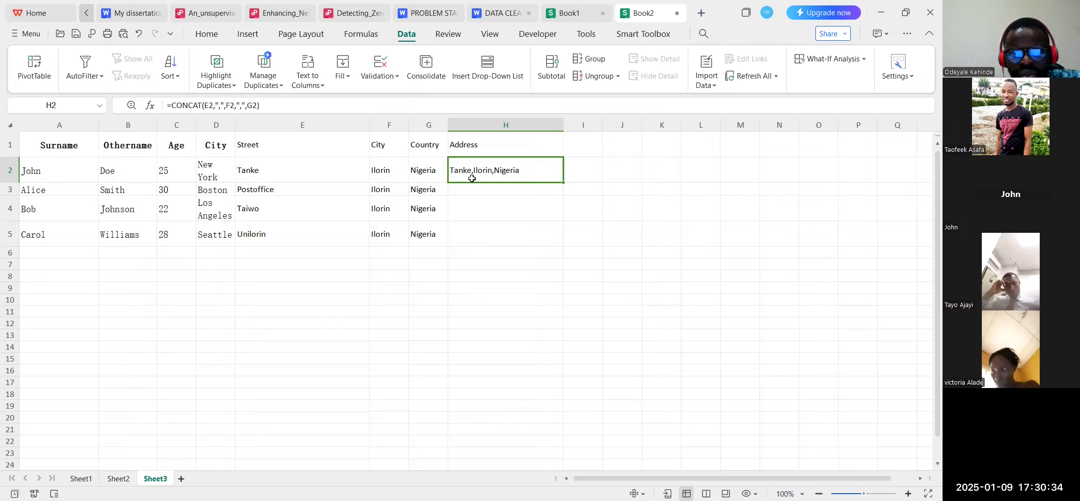
# Examine the two quoted comma separators inside the H2 formula and leave cell editing.
pyautogui.doubleClick(220, 105)
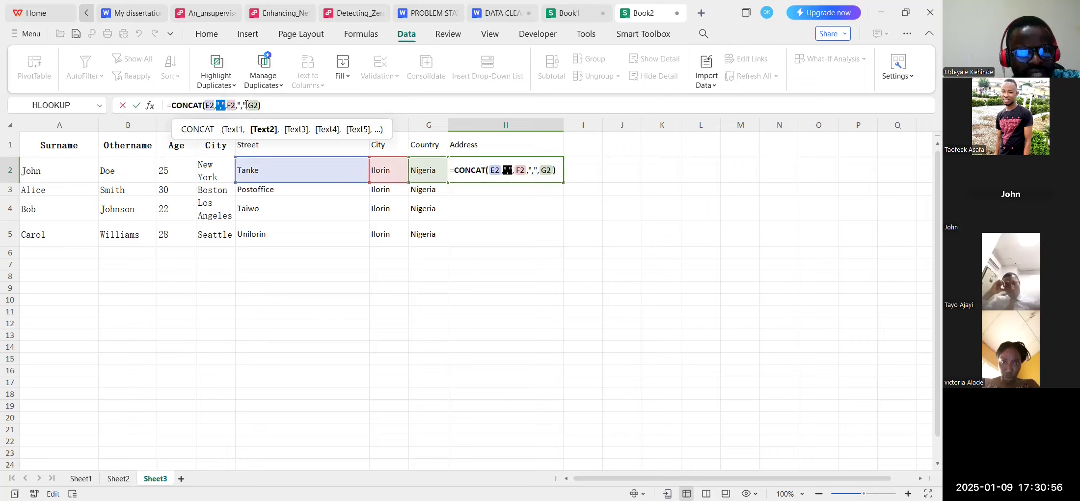
pyautogui.doubleClick(243, 105)
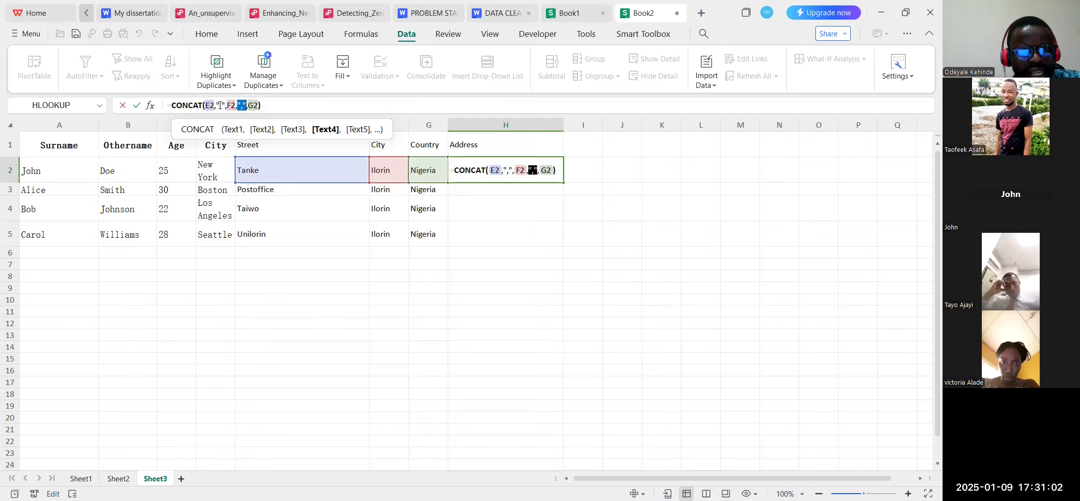
pyautogui.doubleClick(220, 105)
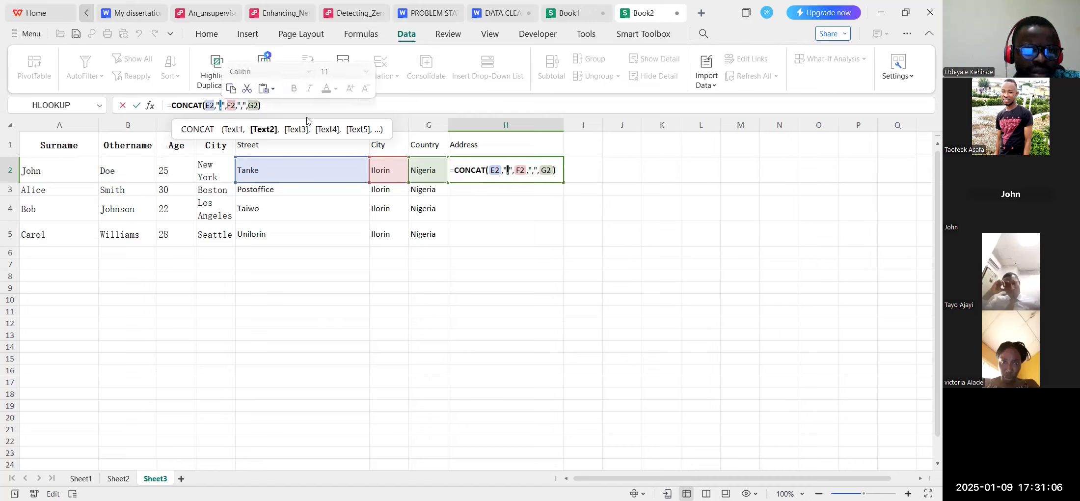
pyautogui.click(121, 108)
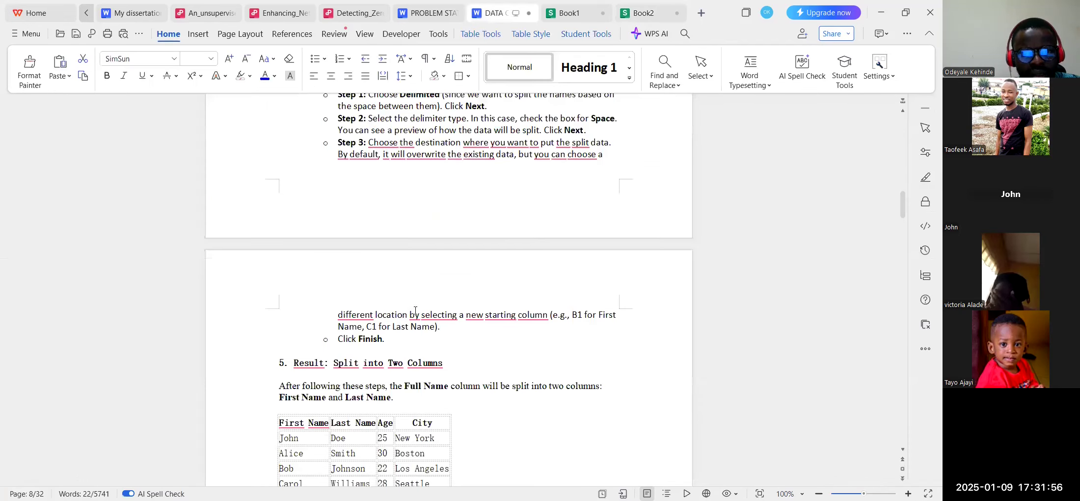
# In the data cleaning document, insert two blank lines above the DATA VALIDATION heading to push it onto the next page.
pyautogui.scroll(-10, 416, 311)
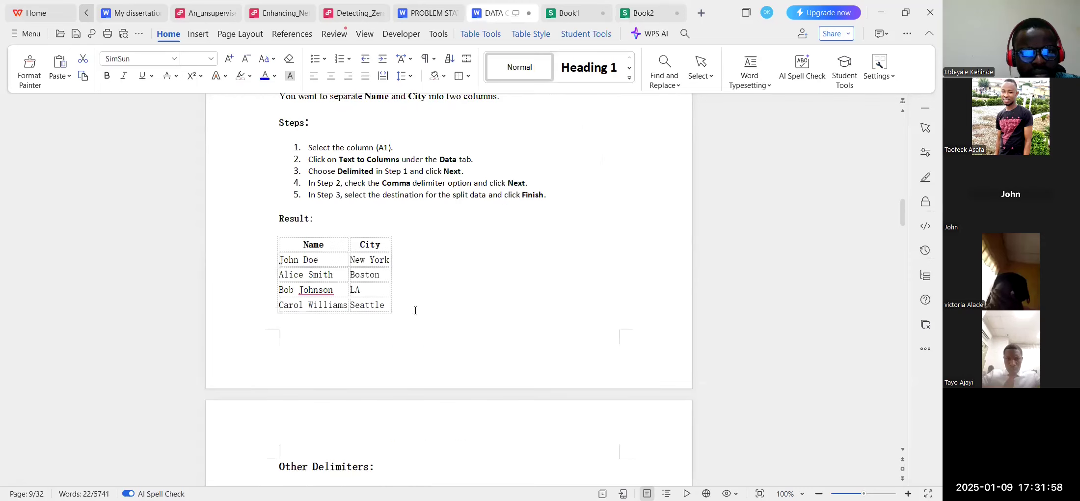
pyautogui.scroll(-10, 415, 310)
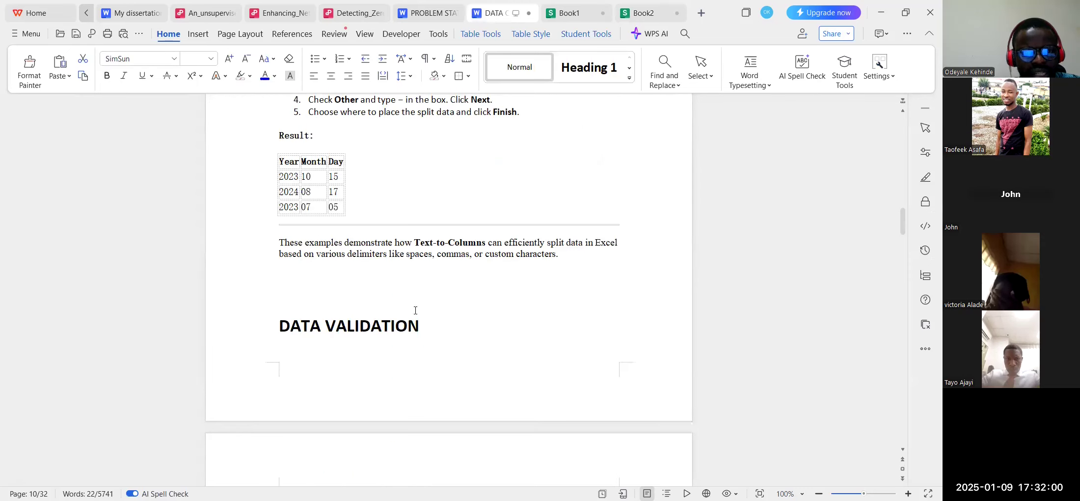
pyautogui.scroll(-3, 363, 232)
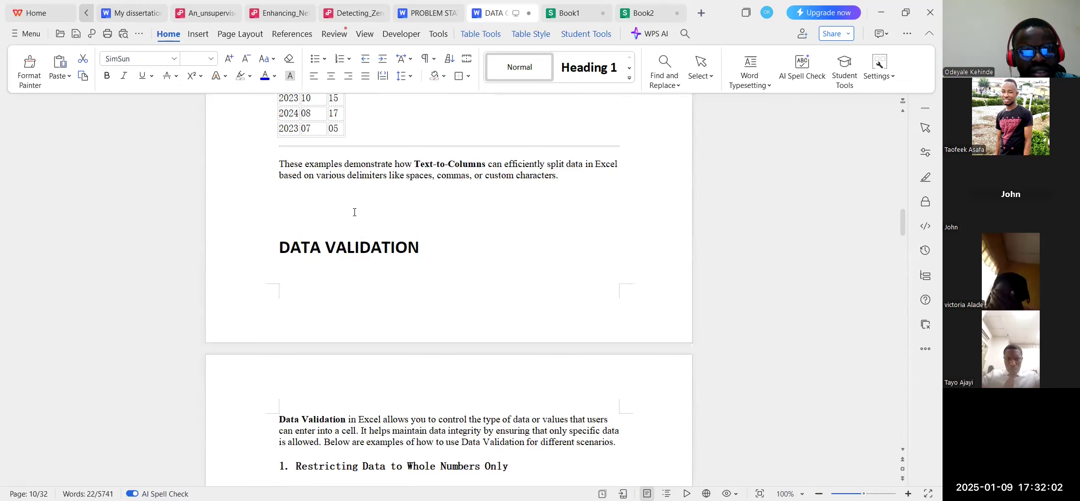
pyautogui.click(355, 212)
pyautogui.press('Return')
pyautogui.press('Return')
# Read the DATA VALIDATION introduction and the example on restricting data to whole numbers only.
pyautogui.scroll(-2, 363, 275)
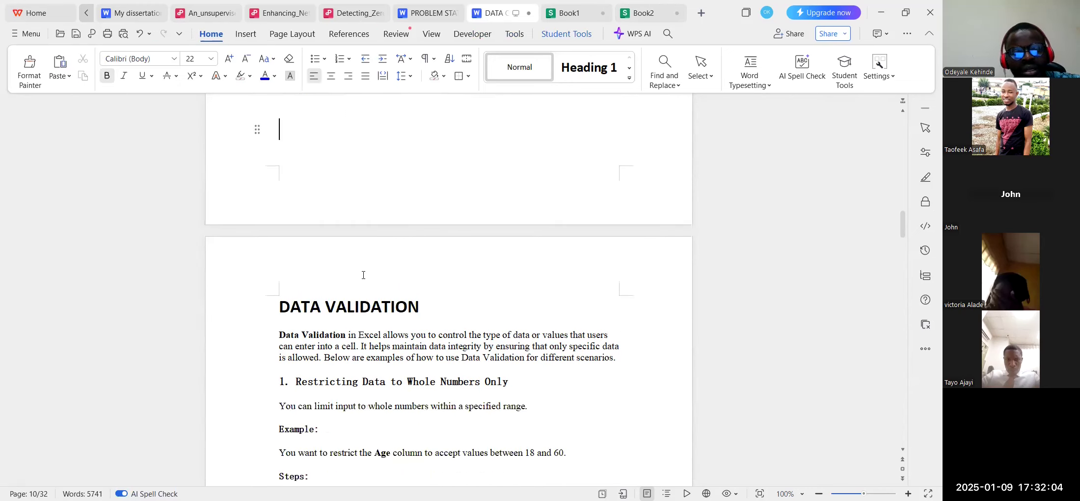
pyautogui.scroll(-2, 367, 301)
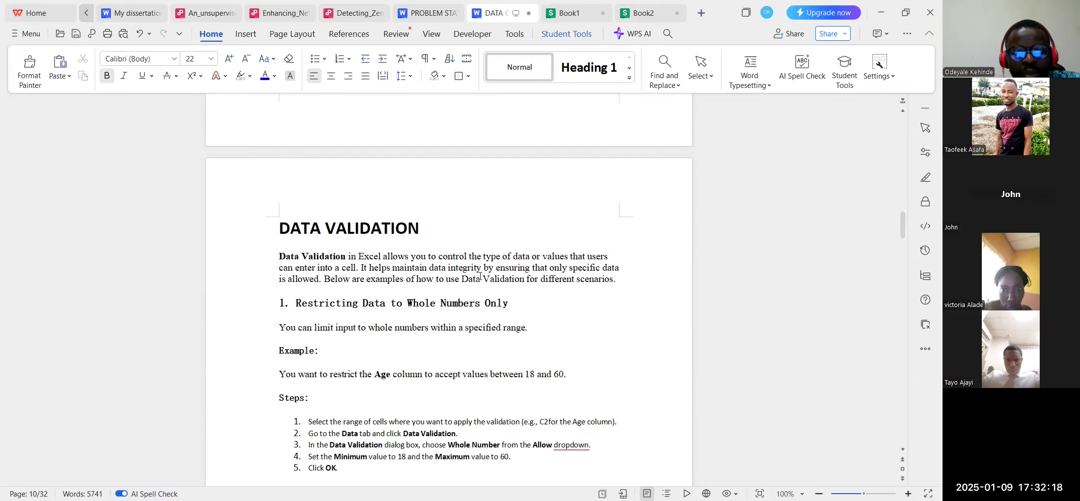
pyautogui.scroll(-1, 480, 276)
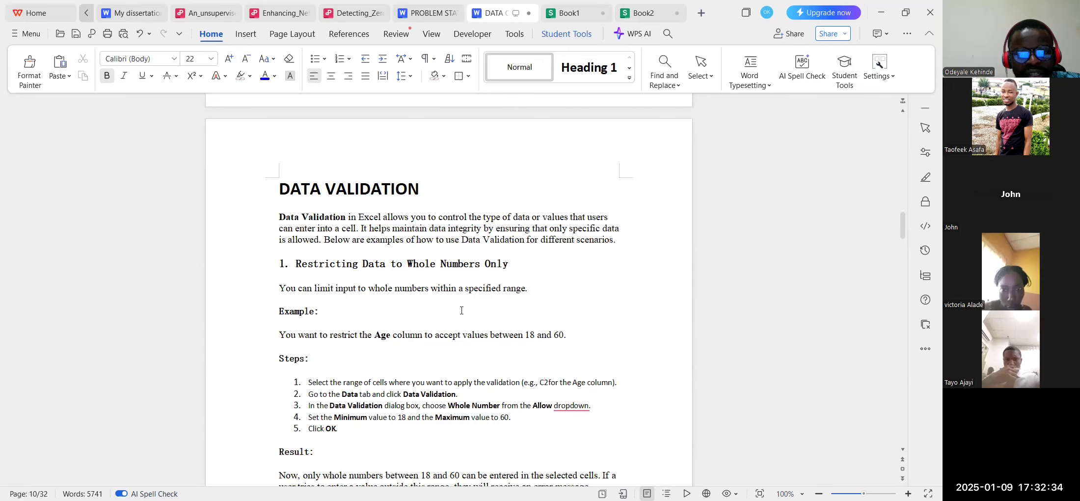
pyautogui.scroll(-3, 462, 310)
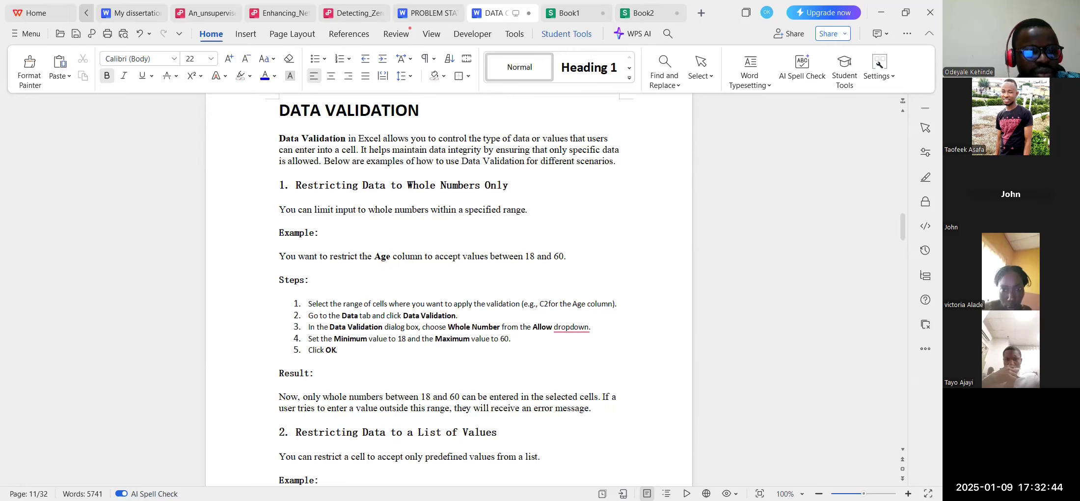
# Switch to the Book2 workbook and restrict cells A1:A17 of Sheet4 to whole numbers between 1 and 100 with data validation.
pyautogui.click(644, 13)
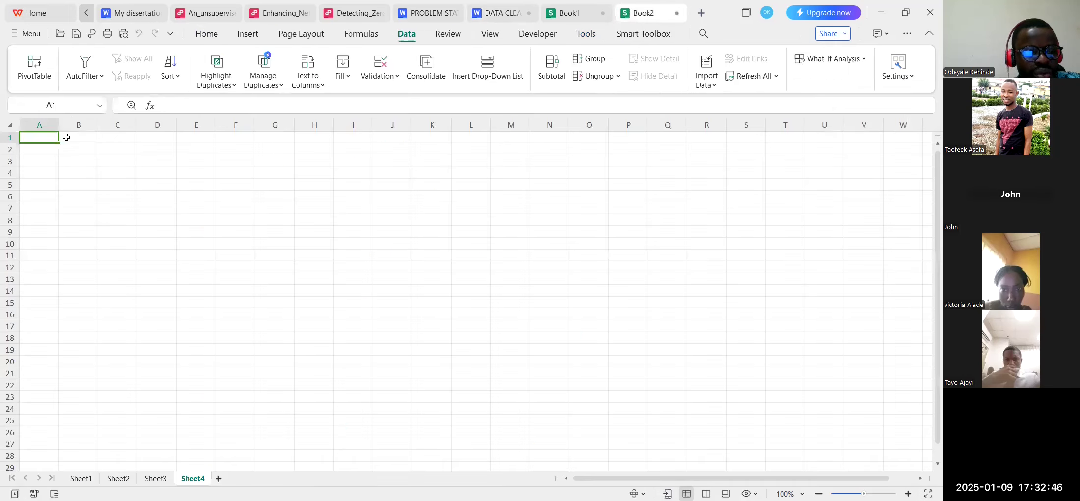
pyautogui.moveTo(38, 269); pyautogui.dragTo(37, 326)
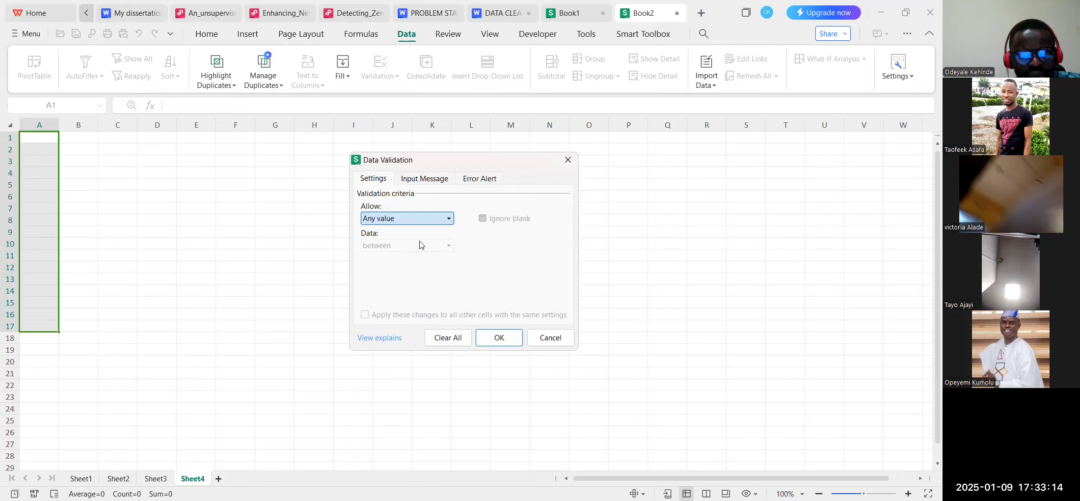
pyautogui.press('Down')
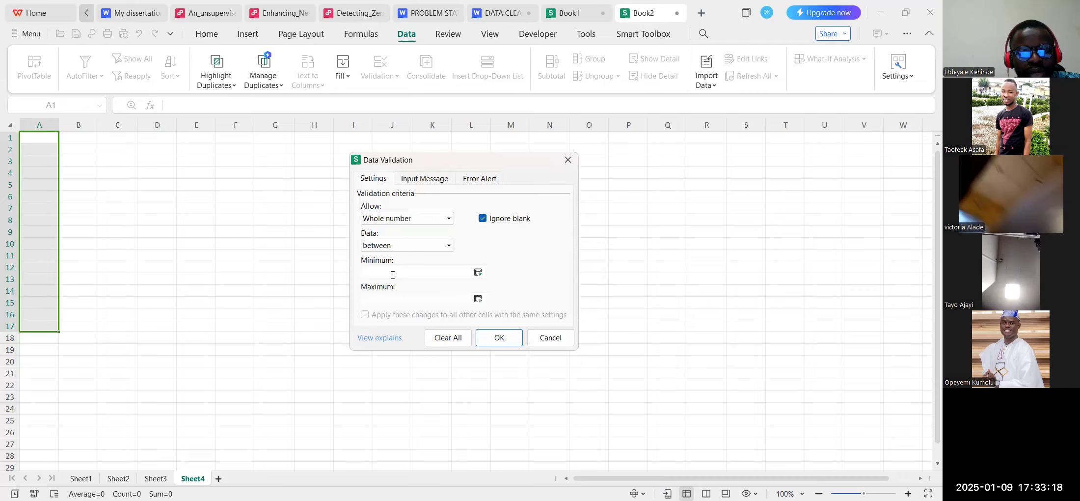
pyautogui.click(393, 274)
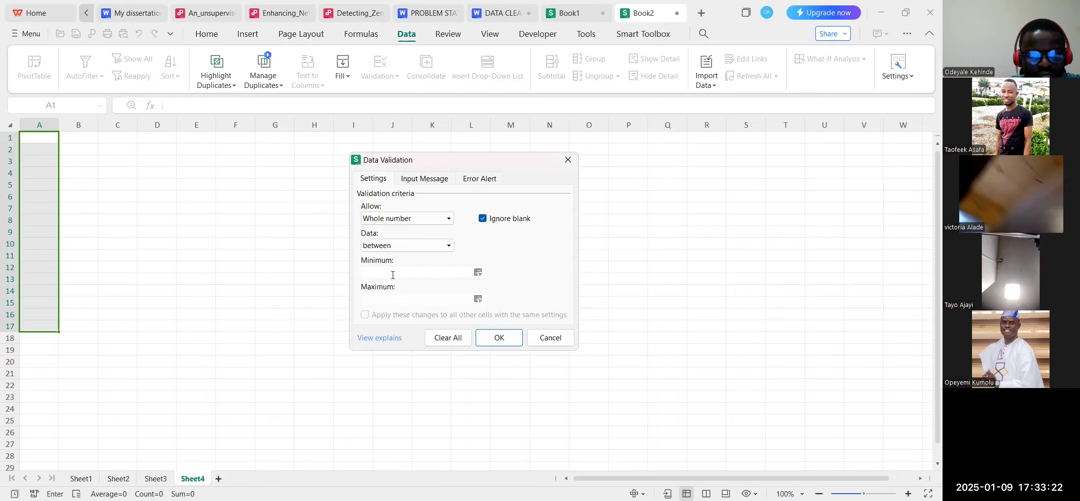
pyautogui.write('1')
pyautogui.click(389, 301)
pyautogui.write('100')
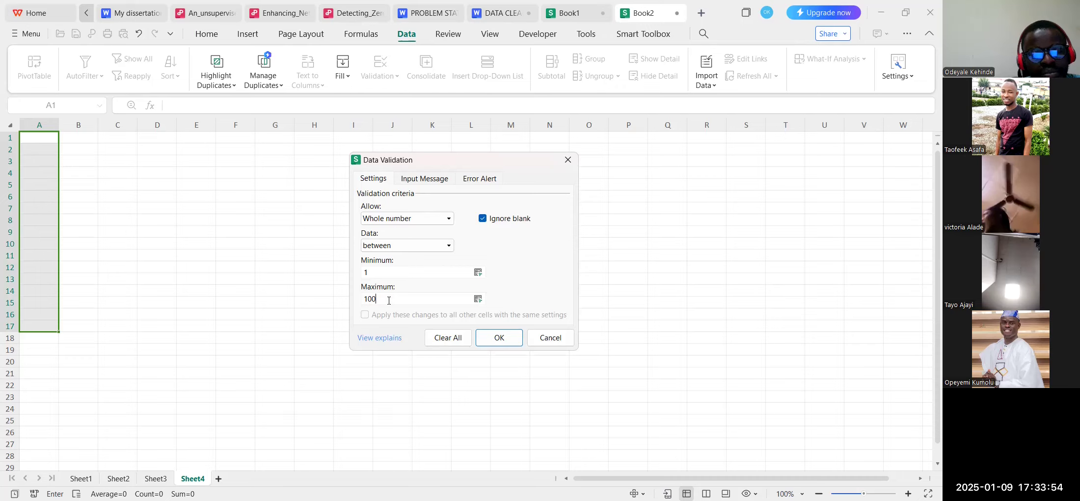
pyautogui.click(508, 340)
# Enter 50 in cell A1 and try entering 101 in A2 to test the validation rule.
pyautogui.click(42, 141)
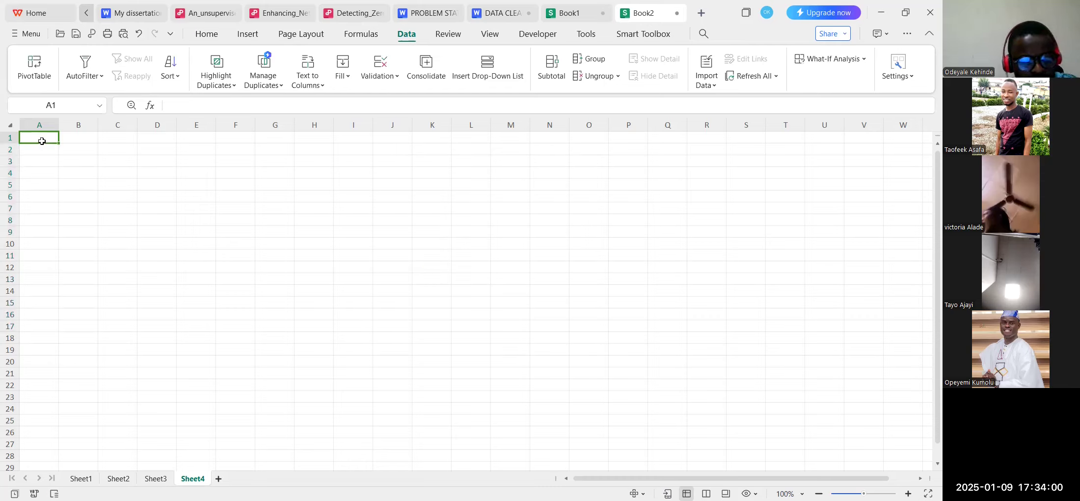
pyautogui.write('50')
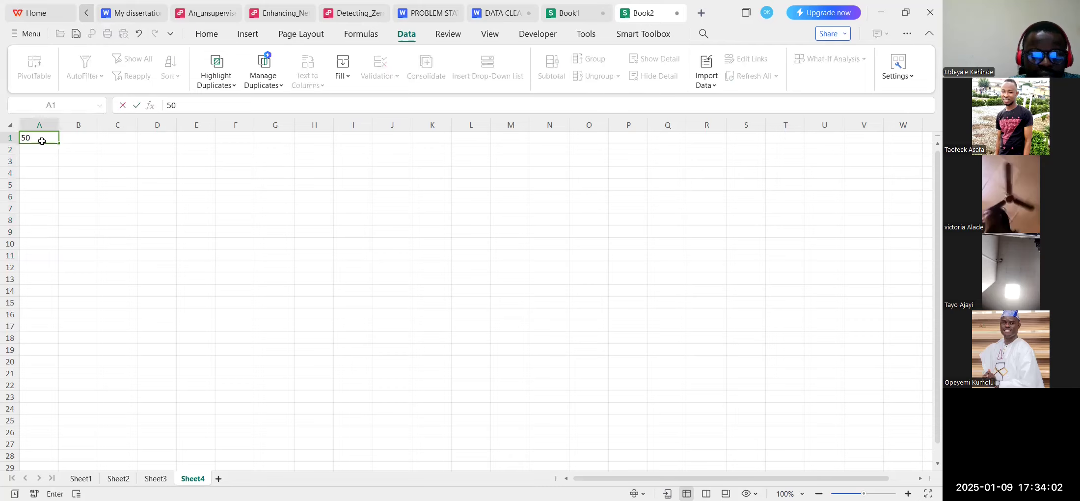
pyautogui.click(42, 153)
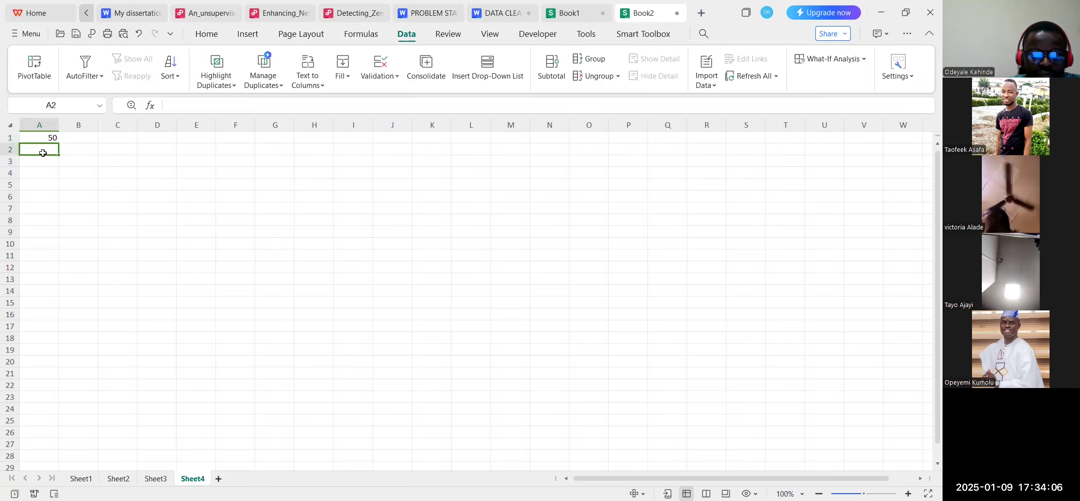
pyautogui.write('101')
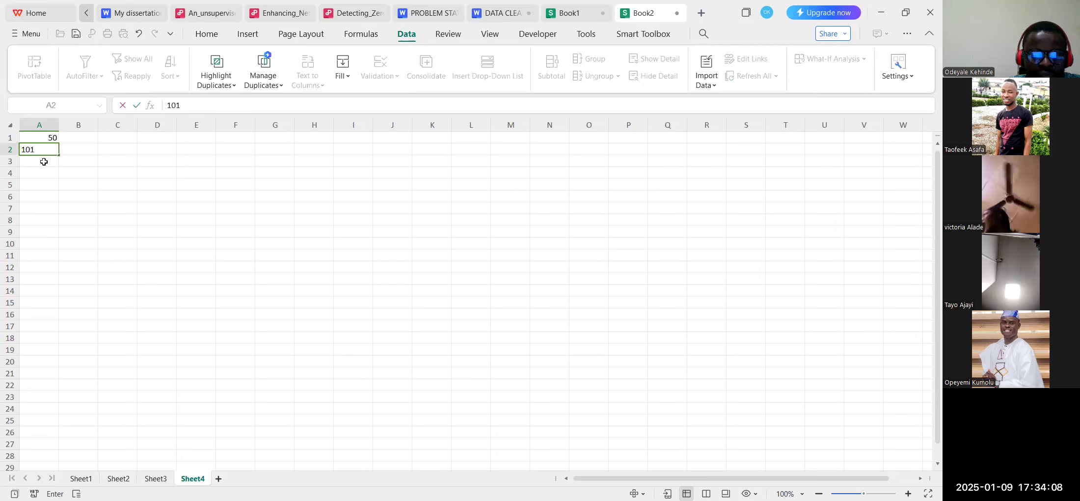
pyautogui.press('Return')
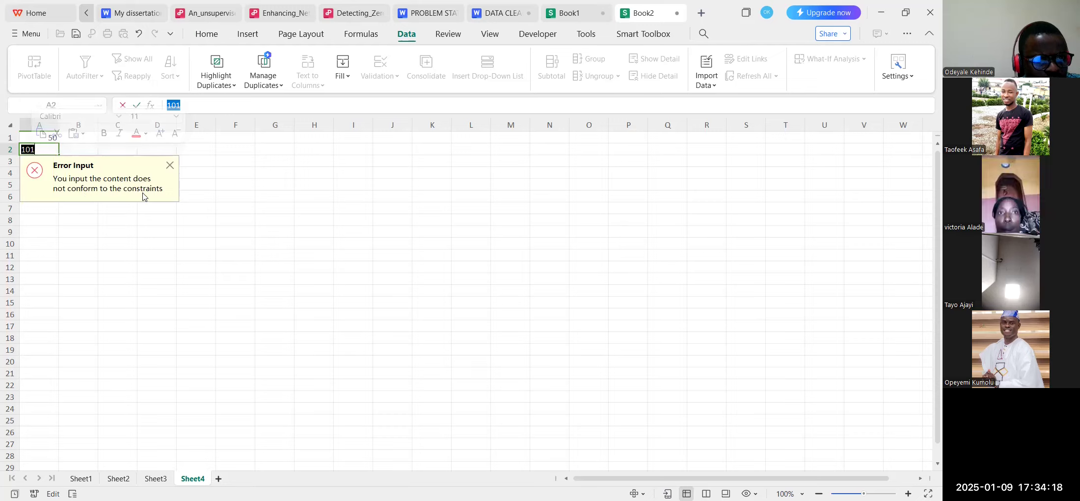
# Correct the entry in cell A2 to 100.
pyautogui.click(39, 155)
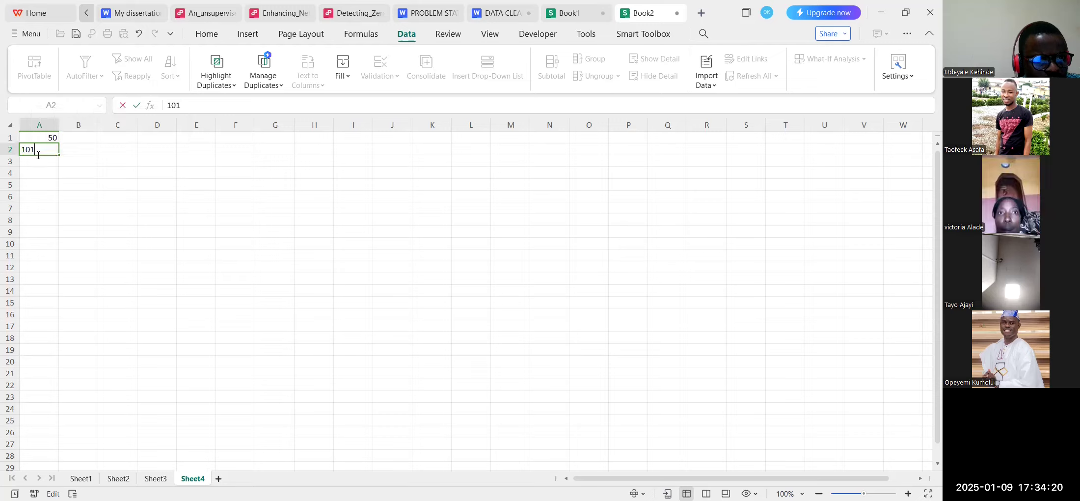
pyautogui.press('BackSpace')
pyautogui.write('0')
pyautogui.click(41, 160)
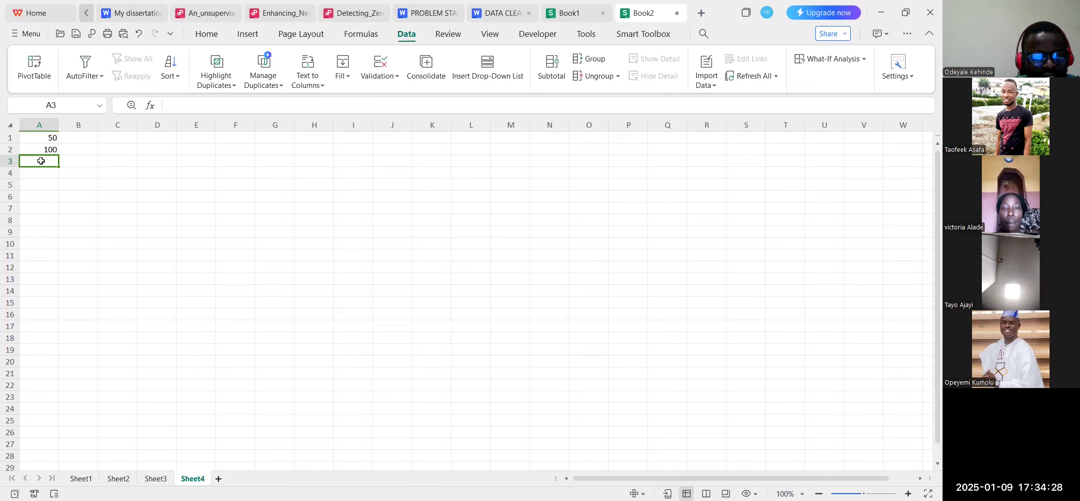
# Try entering -4 in cell A3 to test the lower limit and discard the entry.
pyautogui.write('-4')
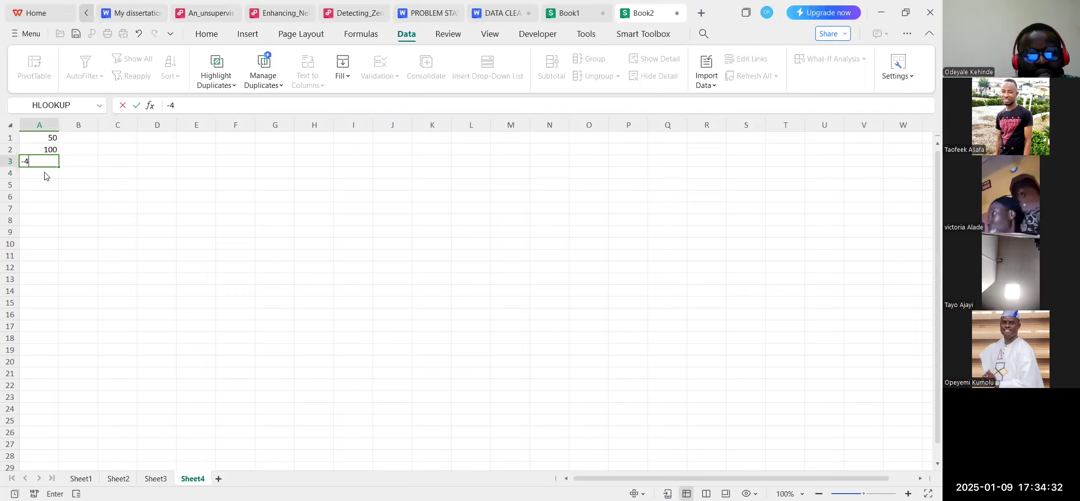
pyautogui.press('Return')
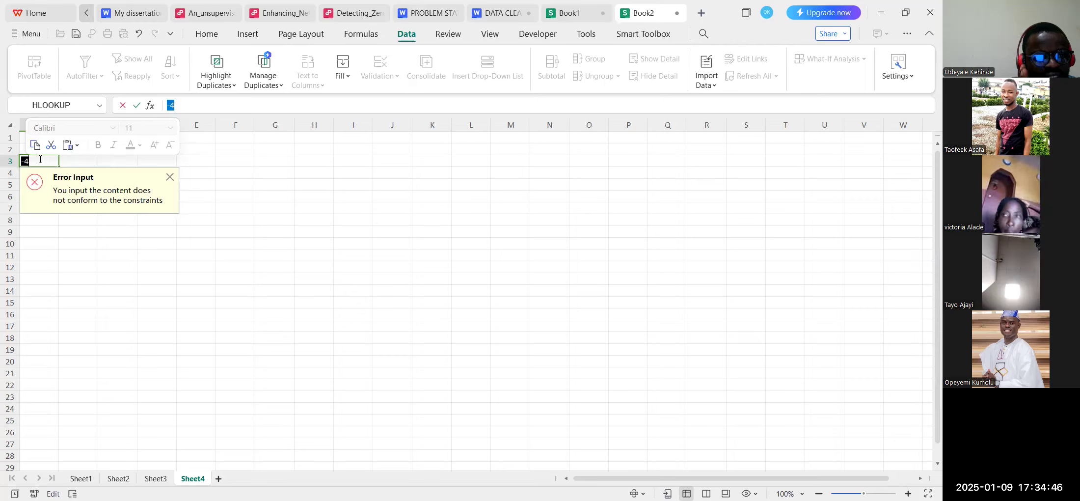
pyautogui.press('Escape')
pyautogui.click(43, 150)
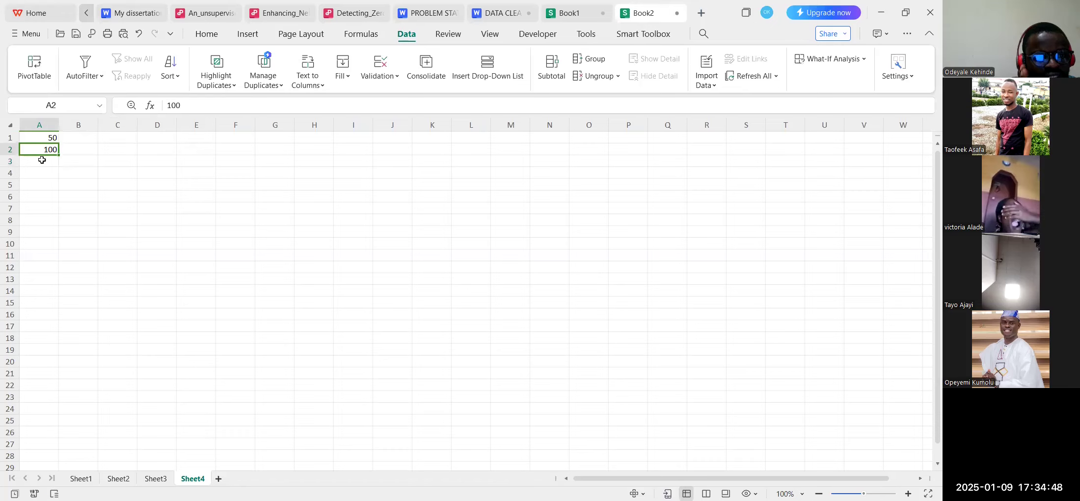
# Try entering 0 in cell A3 to test the minimum and clear the entry.
pyautogui.click(40, 161)
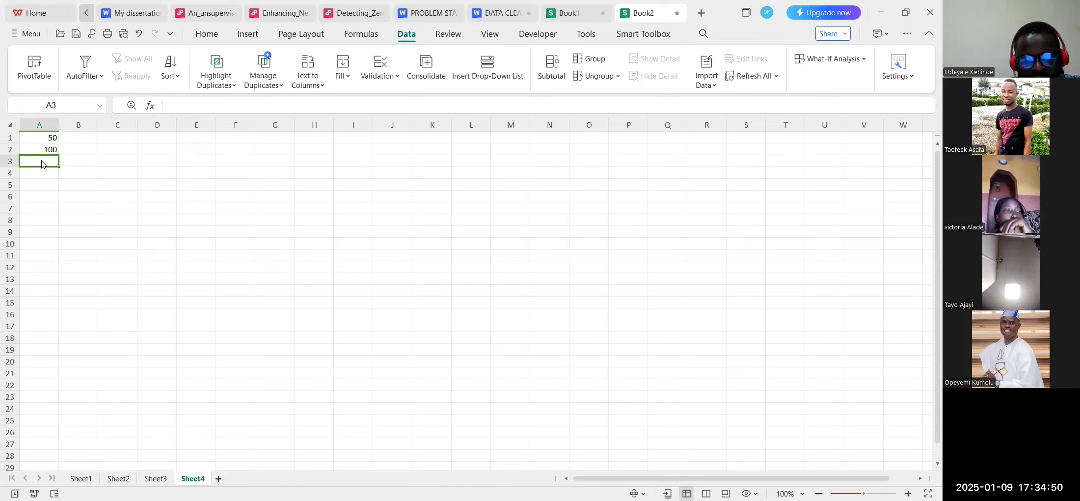
pyautogui.write('1')
pyautogui.press('BackSpace')
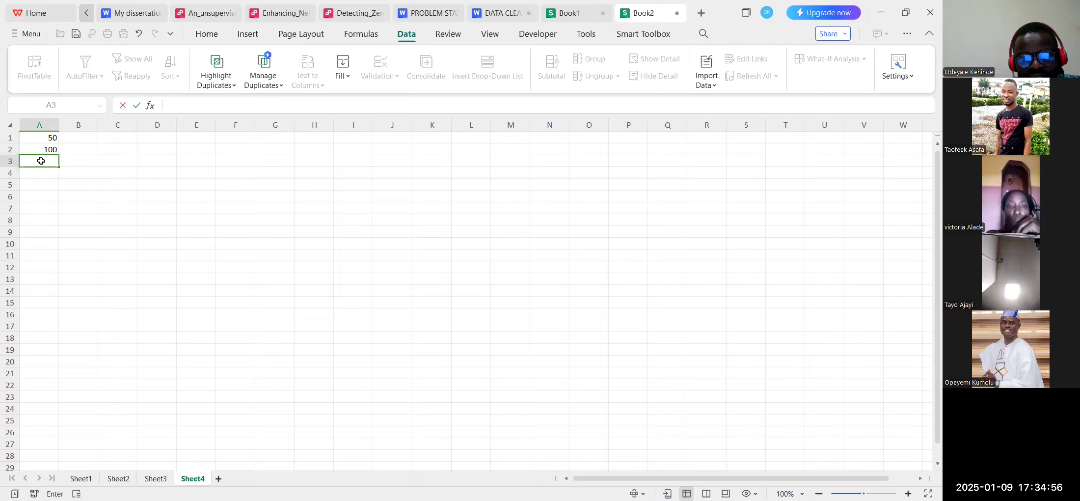
pyautogui.write('0')
pyautogui.press('Return')
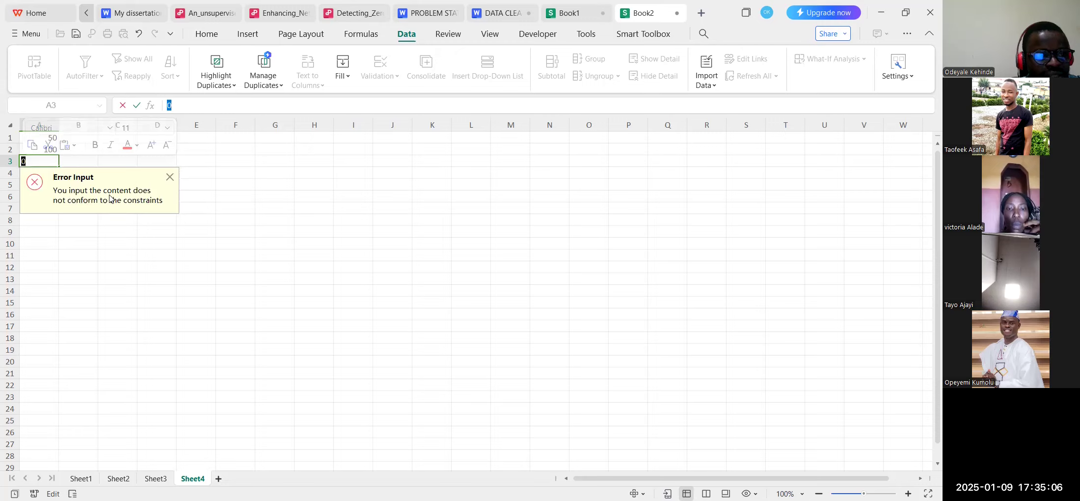
pyautogui.click(48, 161)
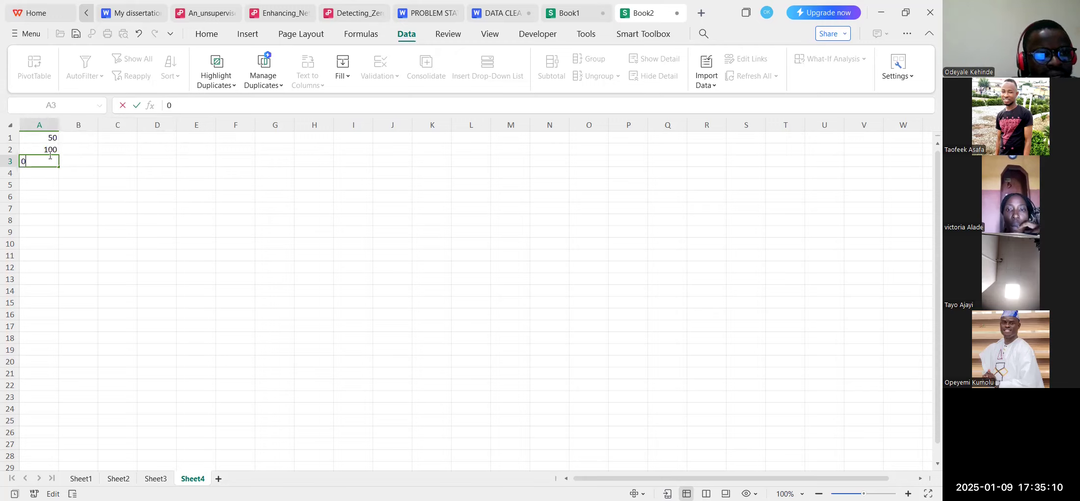
pyautogui.press('BackSpace')
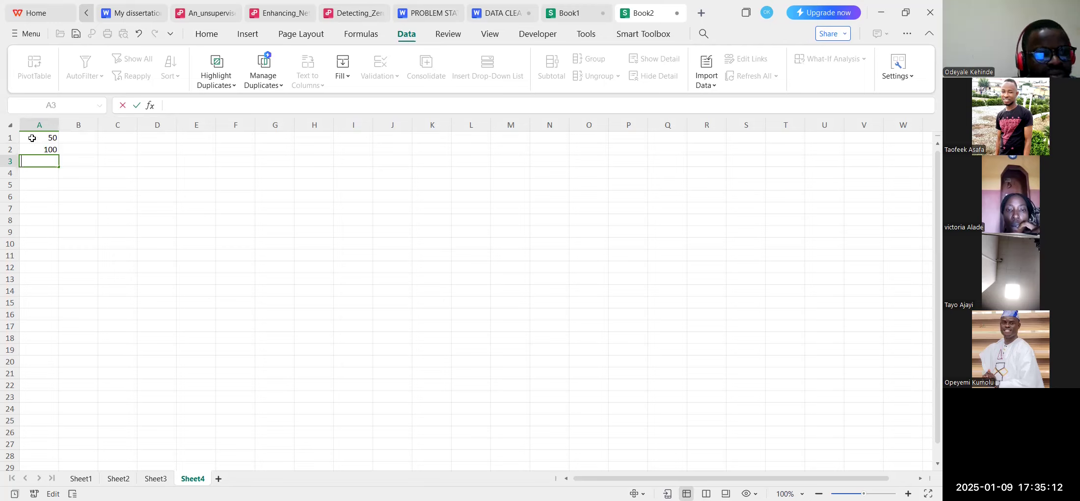
# Give column A's validation an error alert titled "Column 1 Error Message" with the message "You have to enter values between 1 and 100".
pyautogui.click(40, 124)
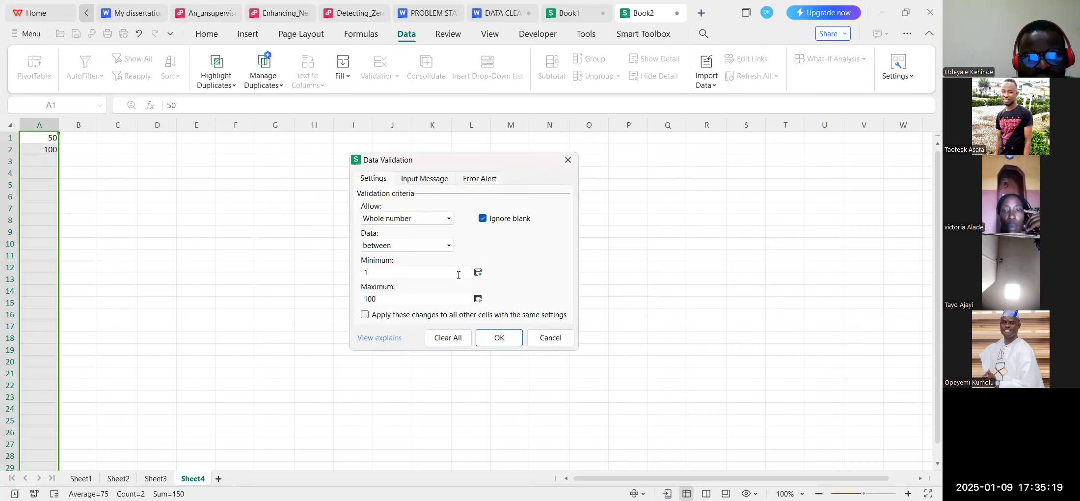
pyautogui.click(470, 179)
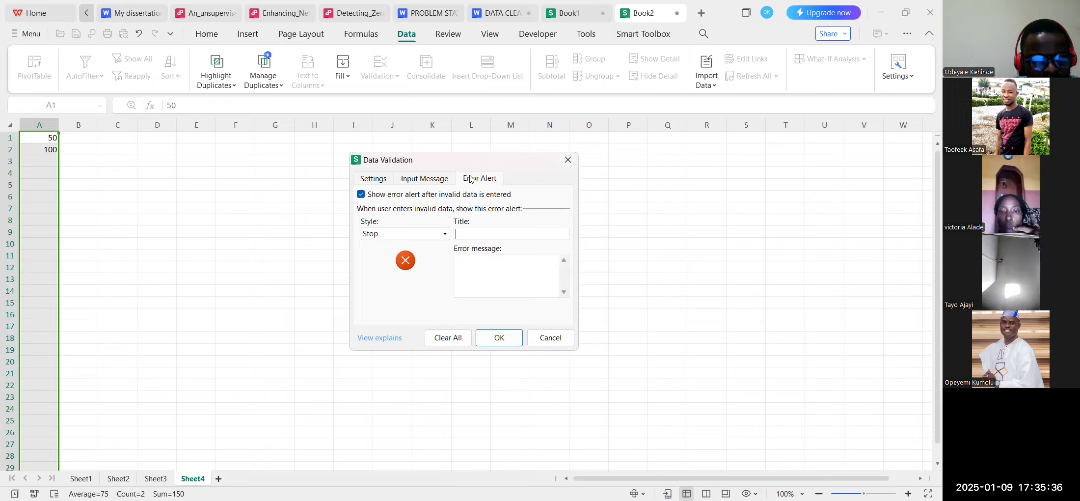
pyautogui.write('Column 1 E')
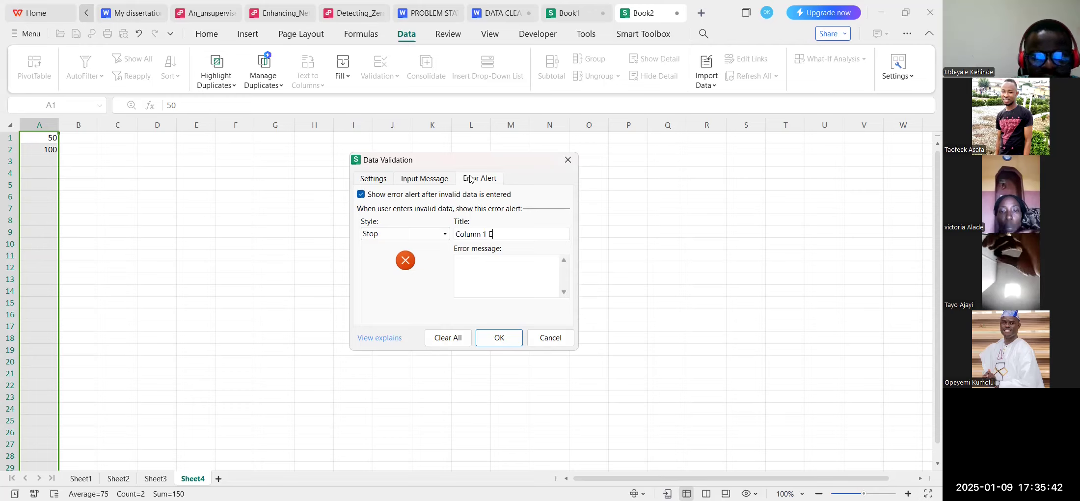
pyautogui.write('rror Message')
pyautogui.click(491, 262)
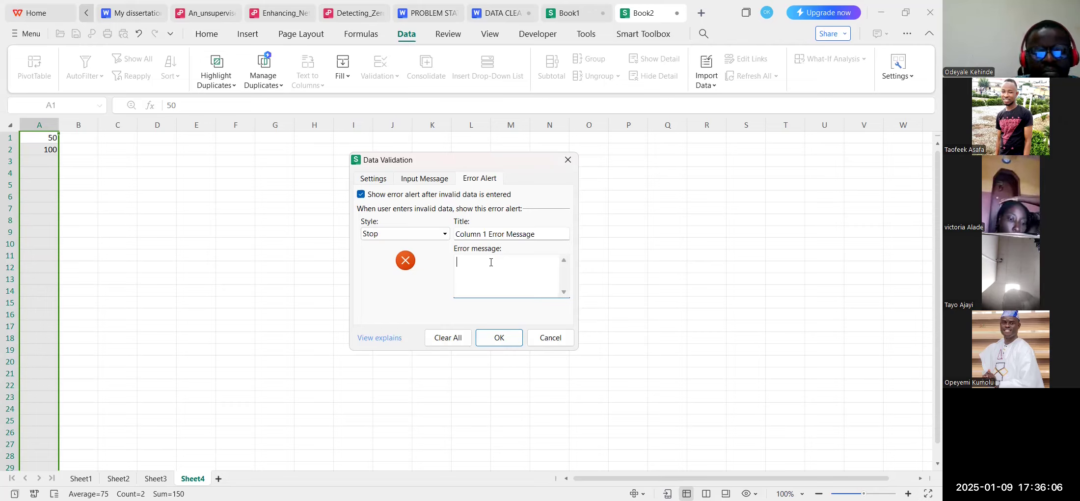
pyautogui.write('You have to enter values between 1 and 100')
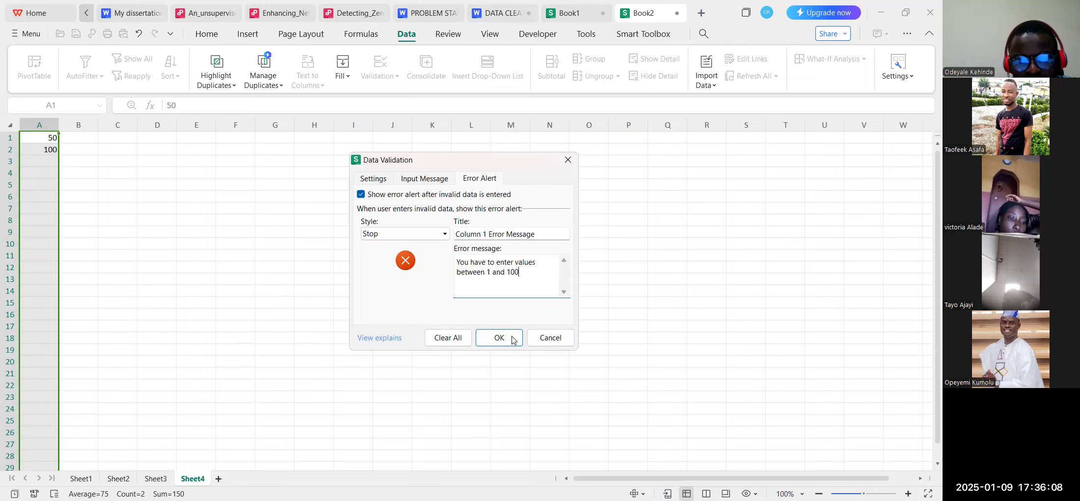
pyautogui.click(515, 337)
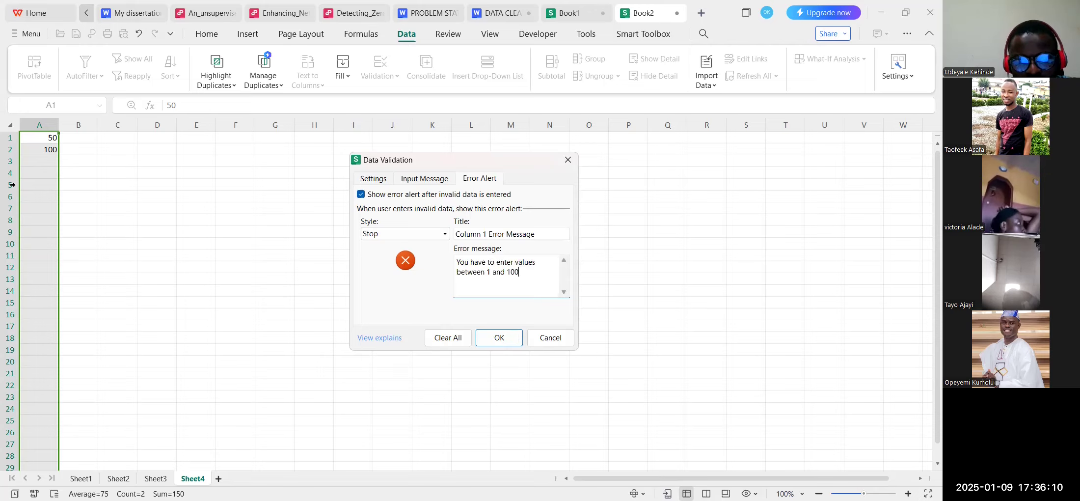
# Try entering -5 in cell A5 to test the custom error alert and discard the entry.
pyautogui.click(48, 189)
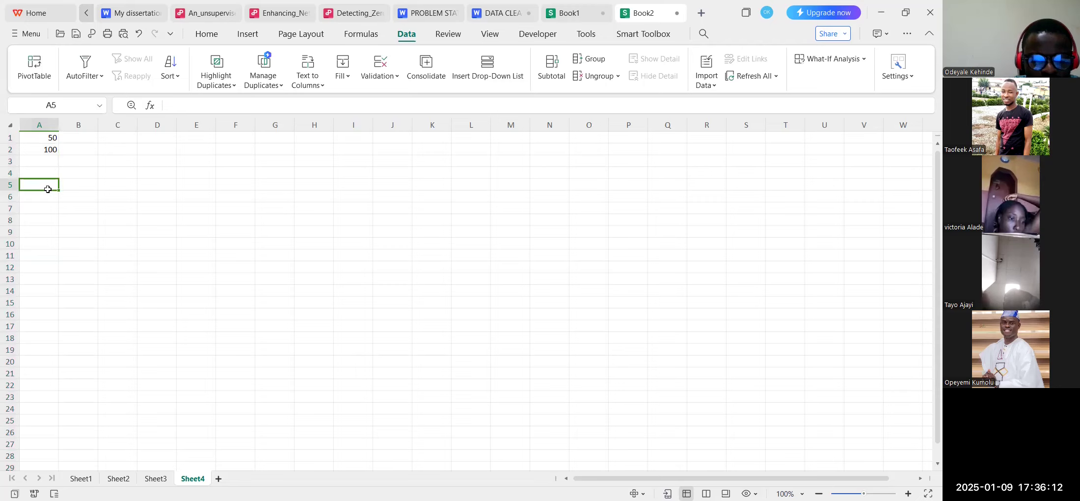
pyautogui.write('-')
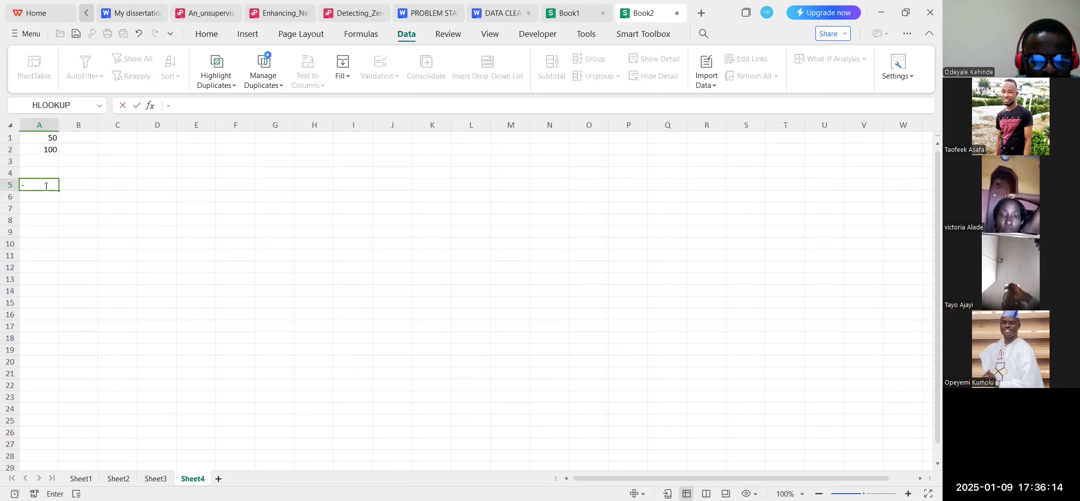
pyautogui.write('5')
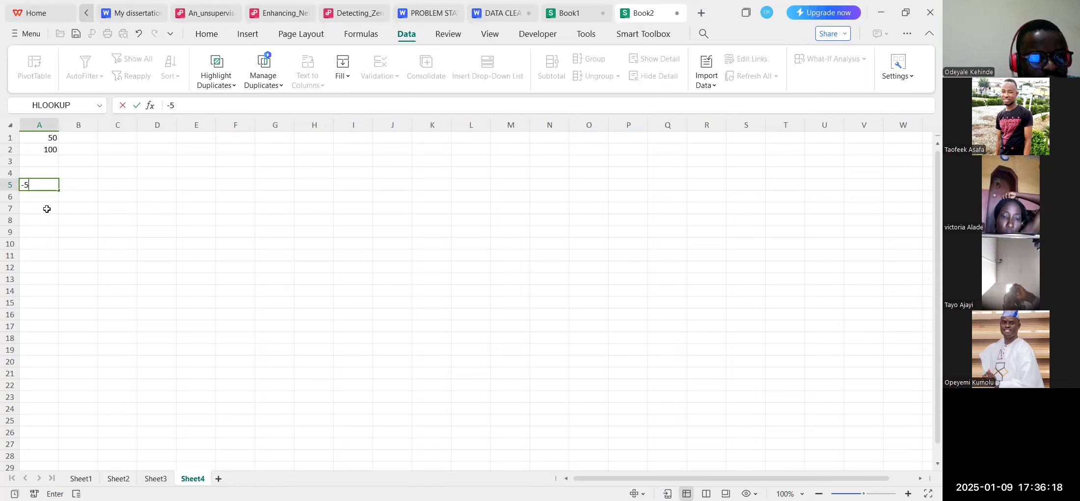
pyautogui.click(46, 197)
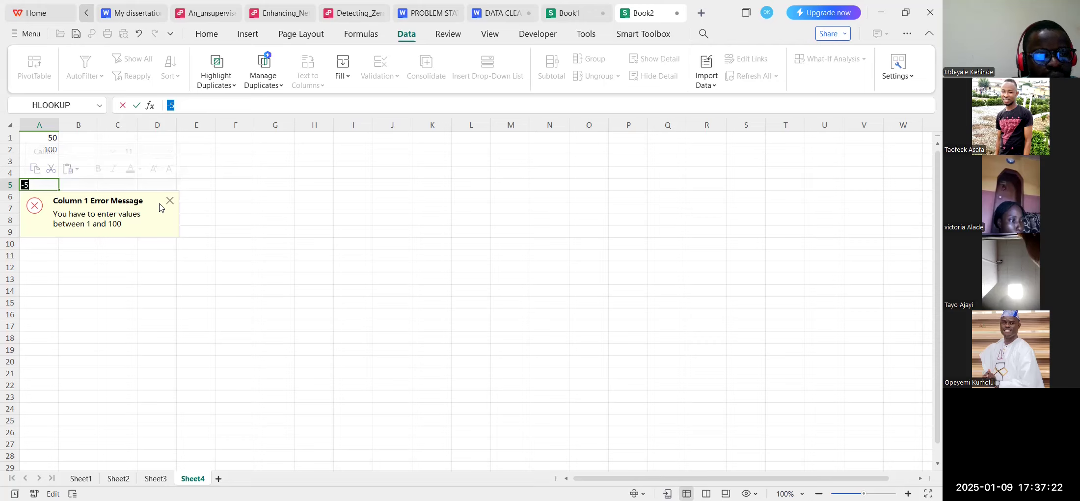
pyautogui.click(44, 158)
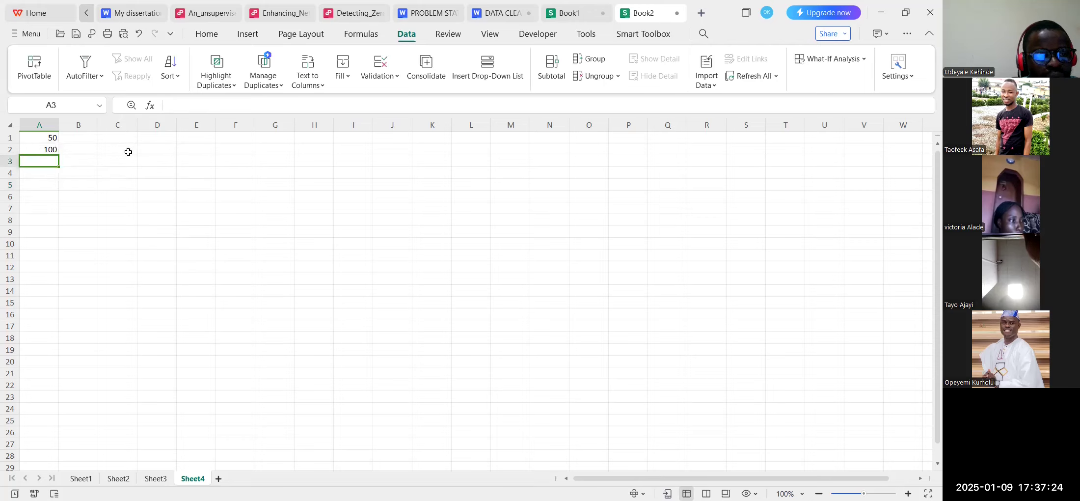
# Restrict cells B1 to B12 to a validation list with the single source entry Male.
pyautogui.click(380, 76)
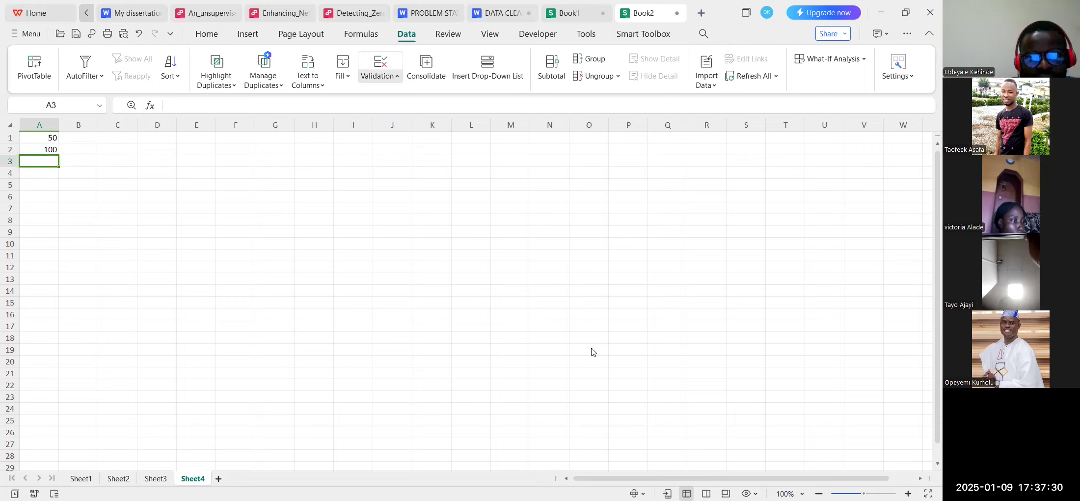
pyautogui.moveTo(81, 140); pyautogui.dragTo(70, 267)
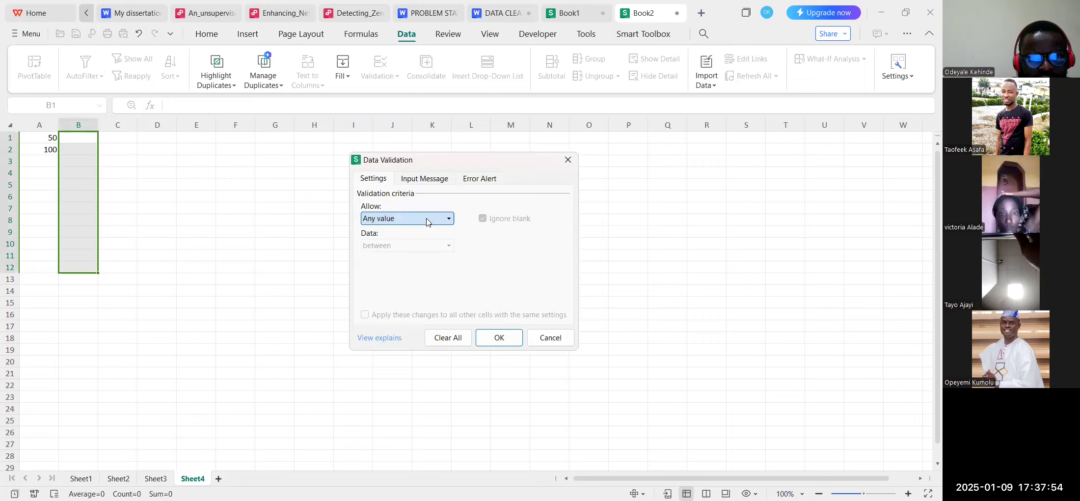
pyautogui.click(402, 269)
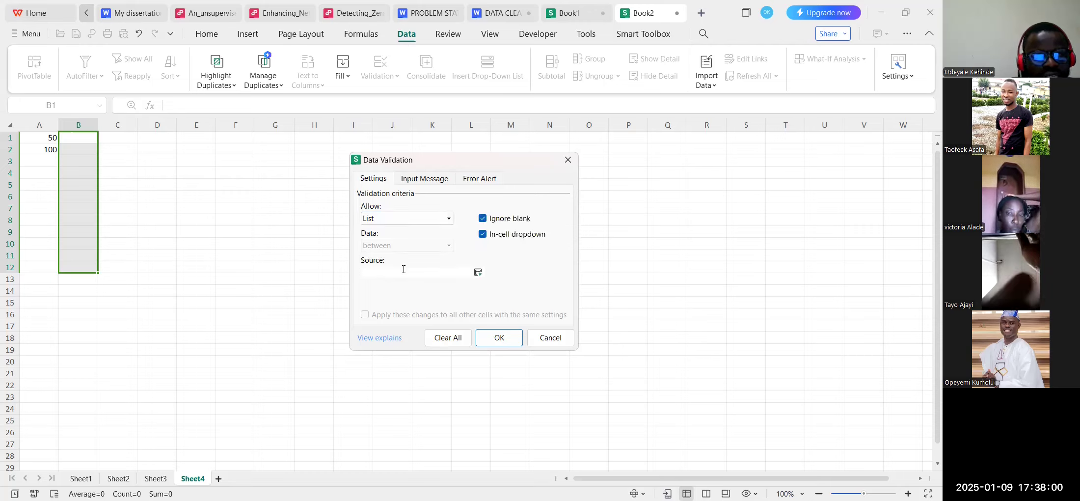
pyautogui.click(403, 269)
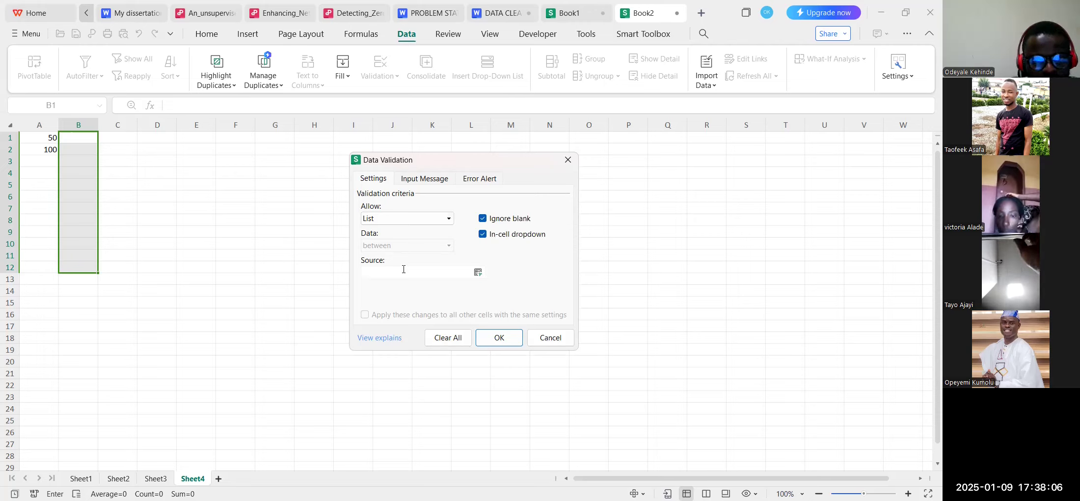
pyautogui.write('Male')
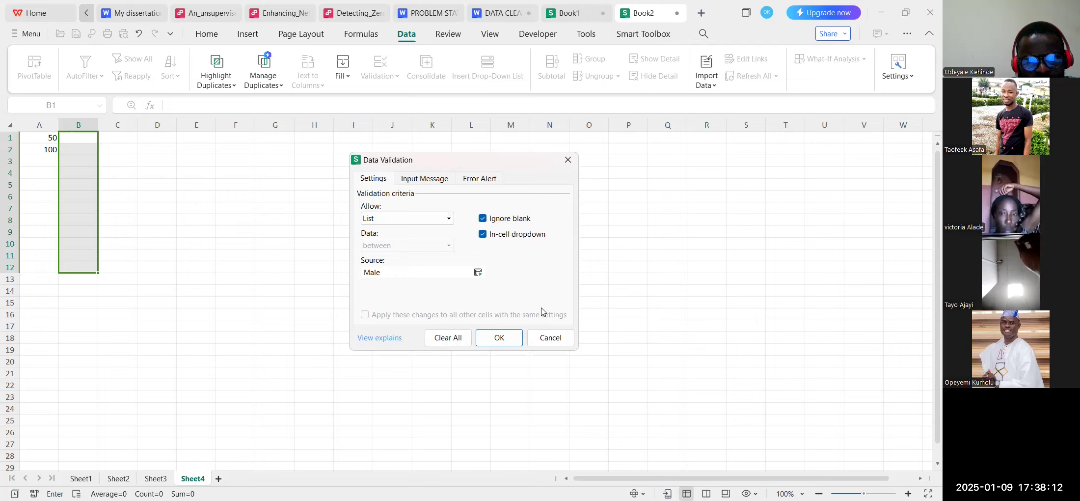
pyautogui.click(499, 338)
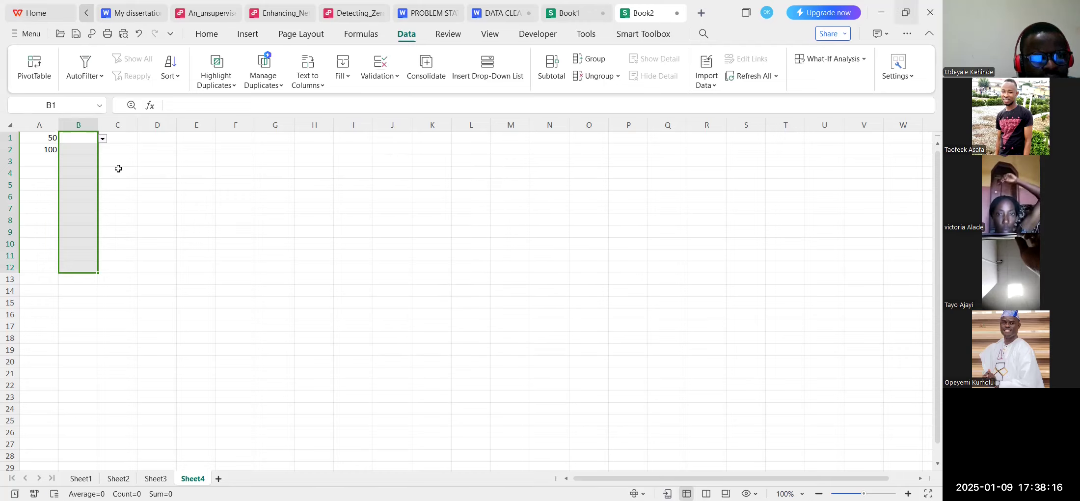
# Add Female as a choice in cell B2's drop-down list and apply the change to cells with the same formatting.
pyautogui.click(89, 140)
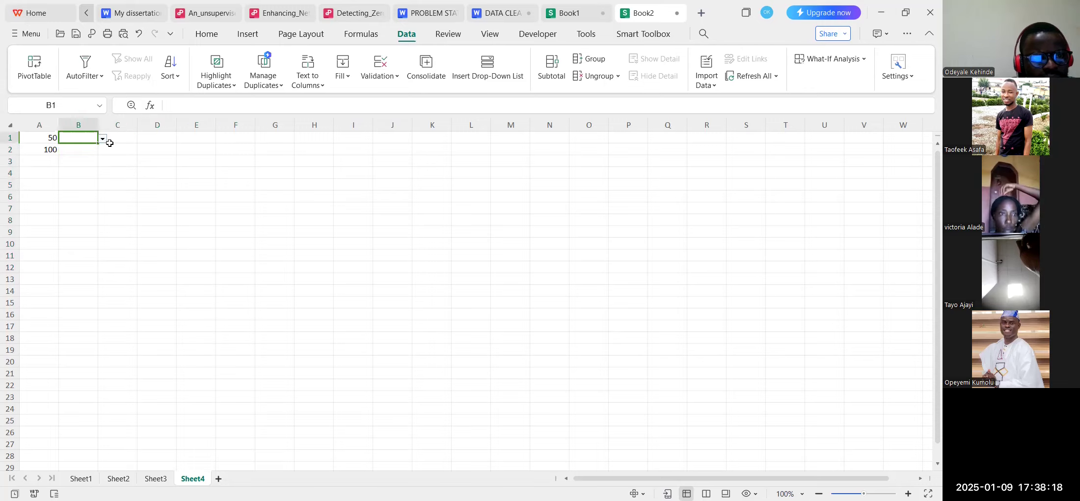
pyautogui.click(83, 150)
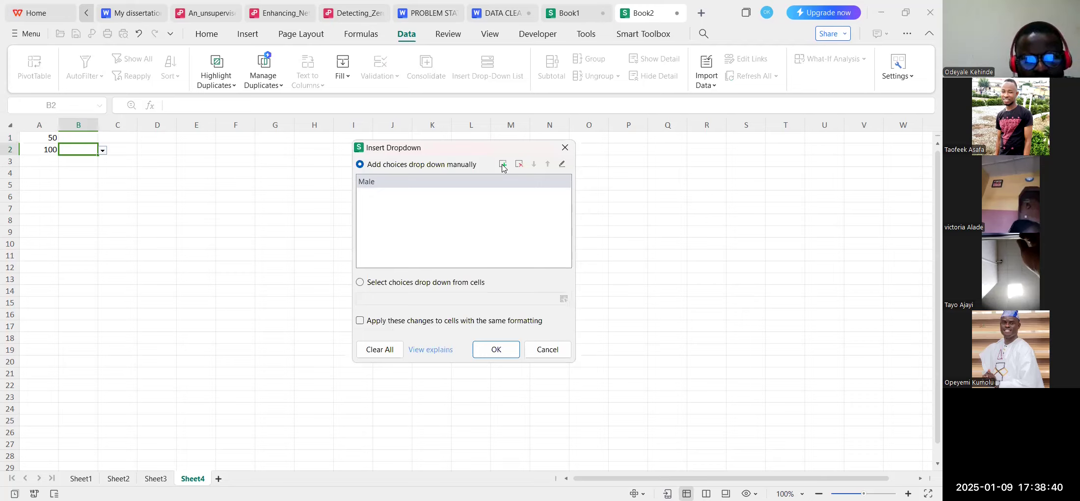
pyautogui.write('Female')
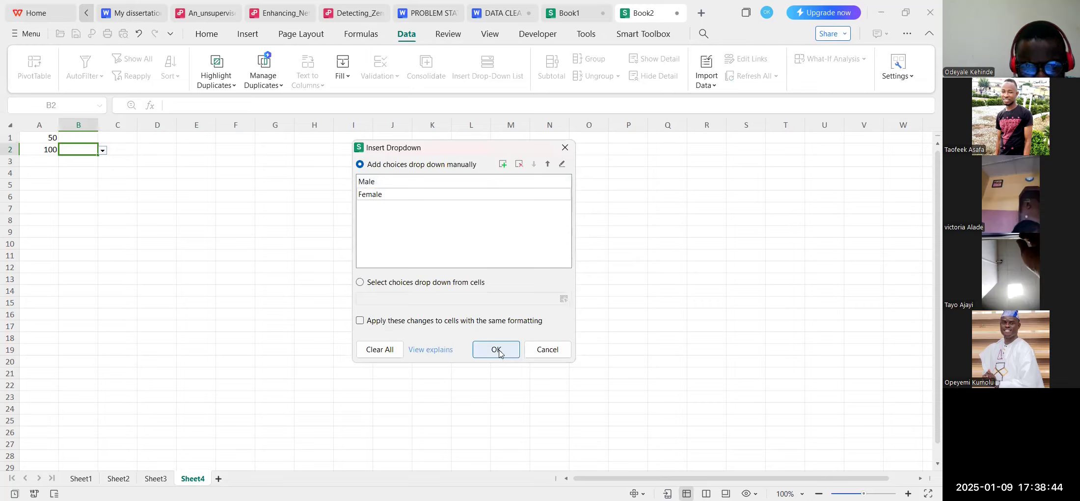
pyautogui.click(481, 322)
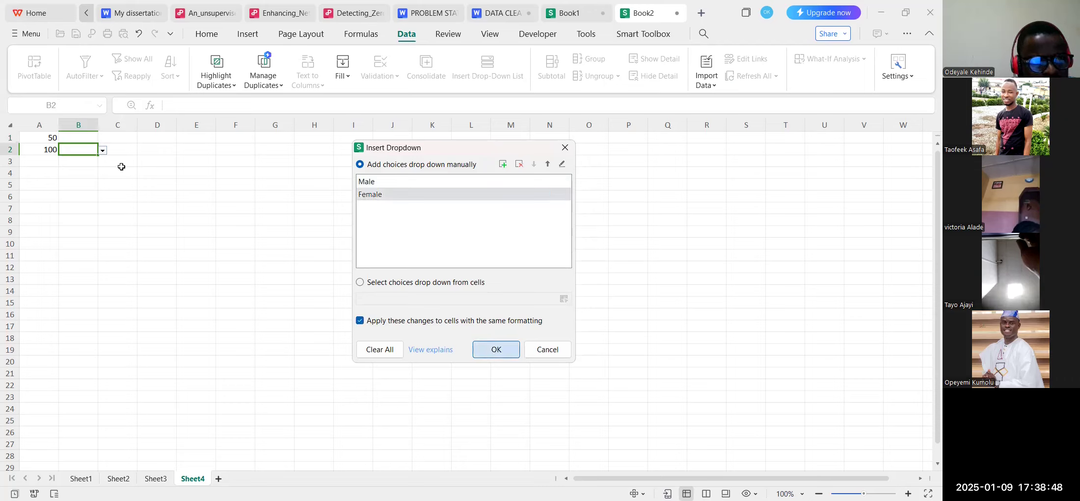
pyautogui.press('Return')
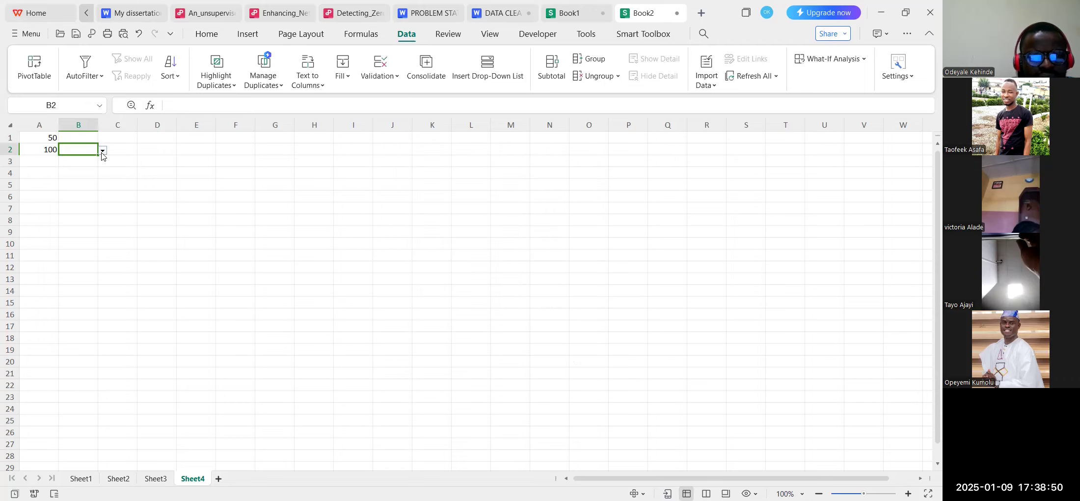
# Fill cell B2 with Male and cell B3 with Female from the drop-down list.
pyautogui.write('Male')
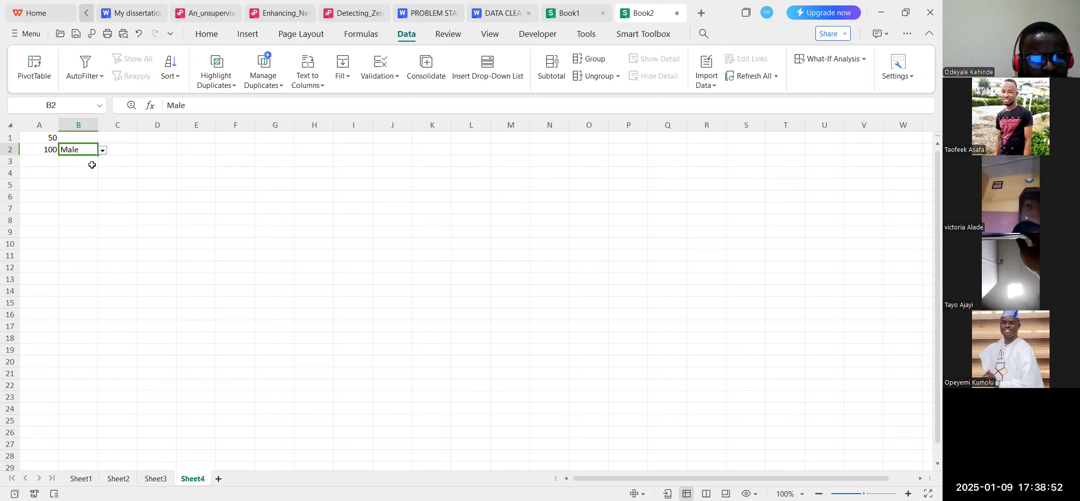
pyautogui.press('Return')
pyautogui.click(102, 164)
pyautogui.click(84, 186)
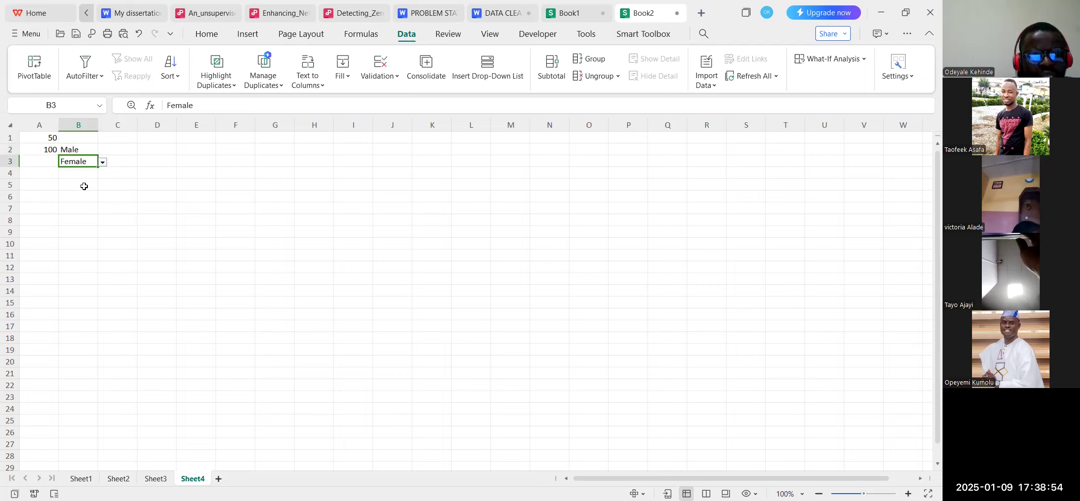
# Choose Male for cells B4 and B5 and Female for cell B6 from their drop-down lists.
pyautogui.click(81, 189)
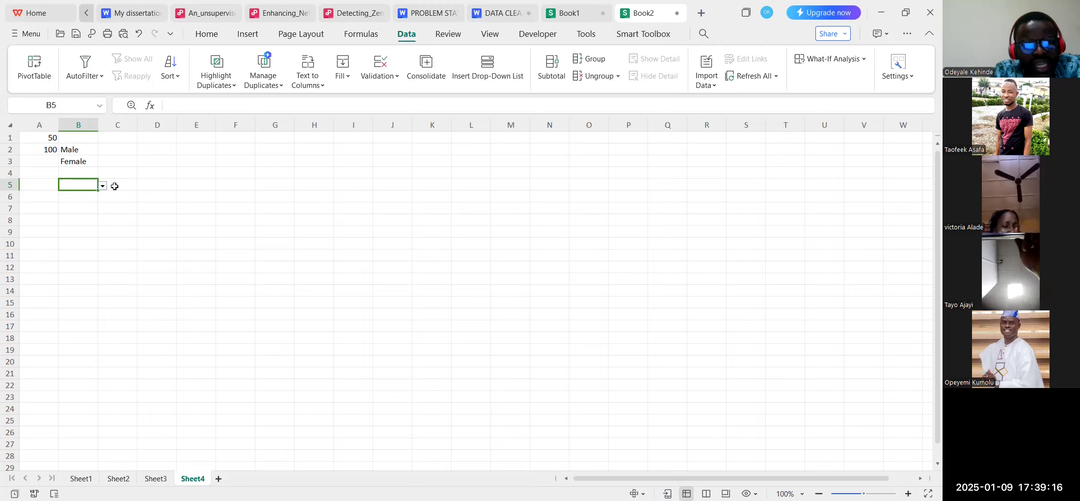
pyautogui.click(89, 177)
pyautogui.click(102, 174)
pyautogui.click(81, 187)
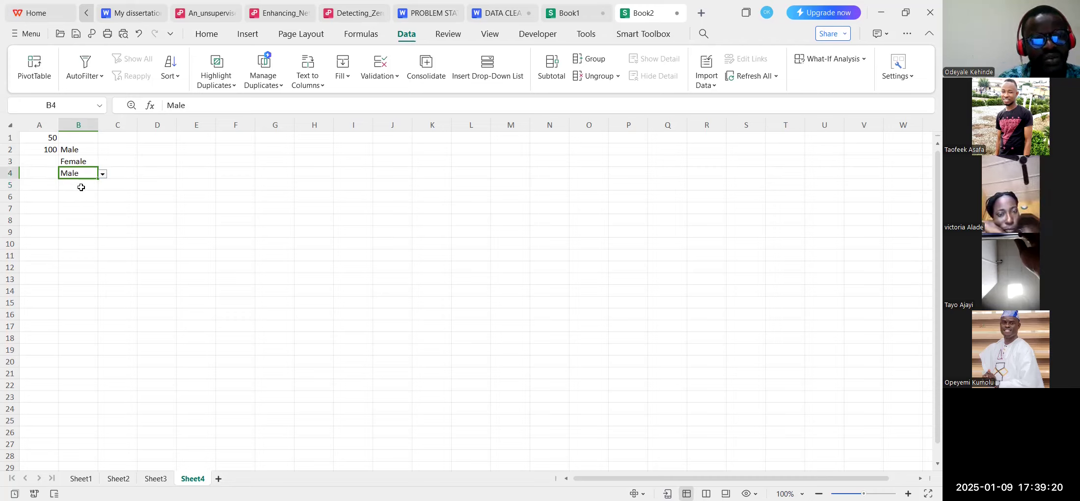
pyautogui.click(81, 187)
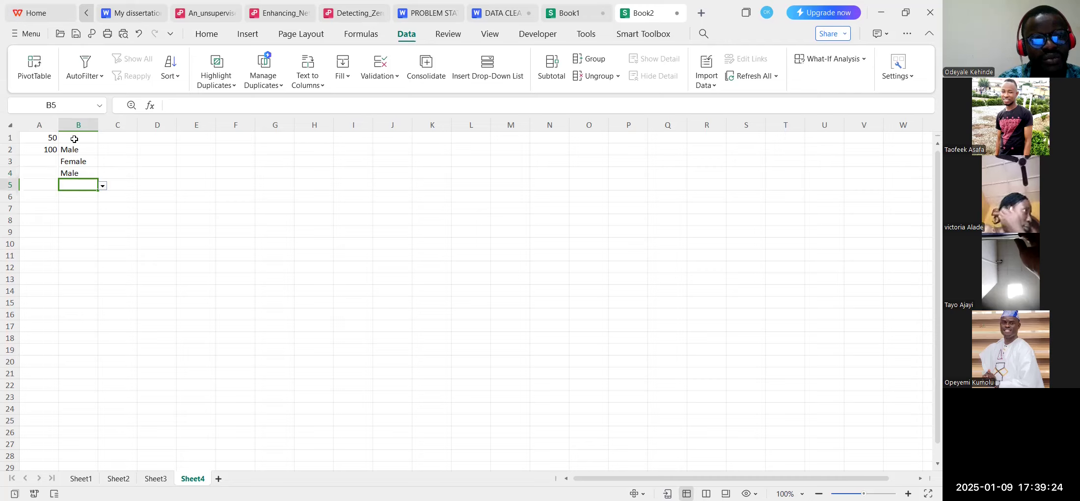
pyautogui.click(102, 186)
pyautogui.click(99, 206)
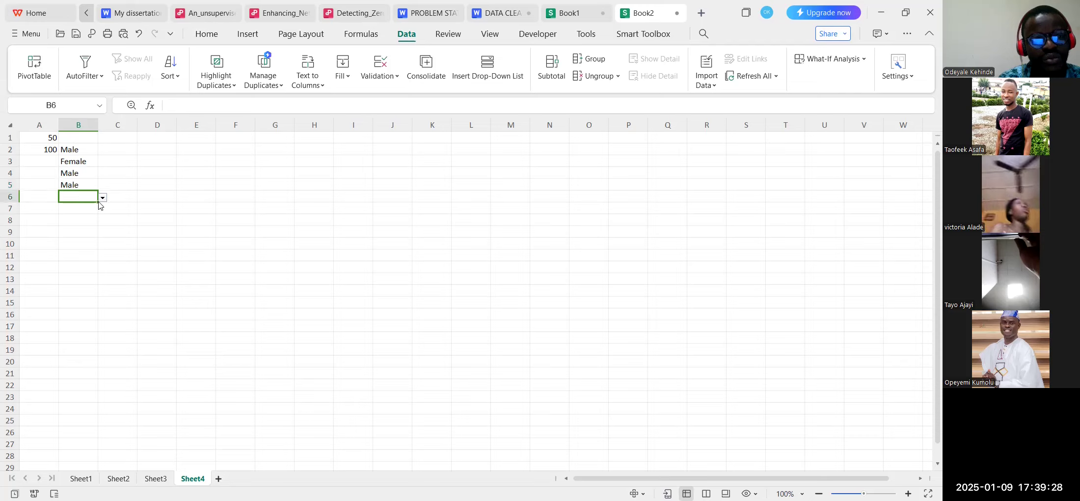
pyautogui.write('Female')
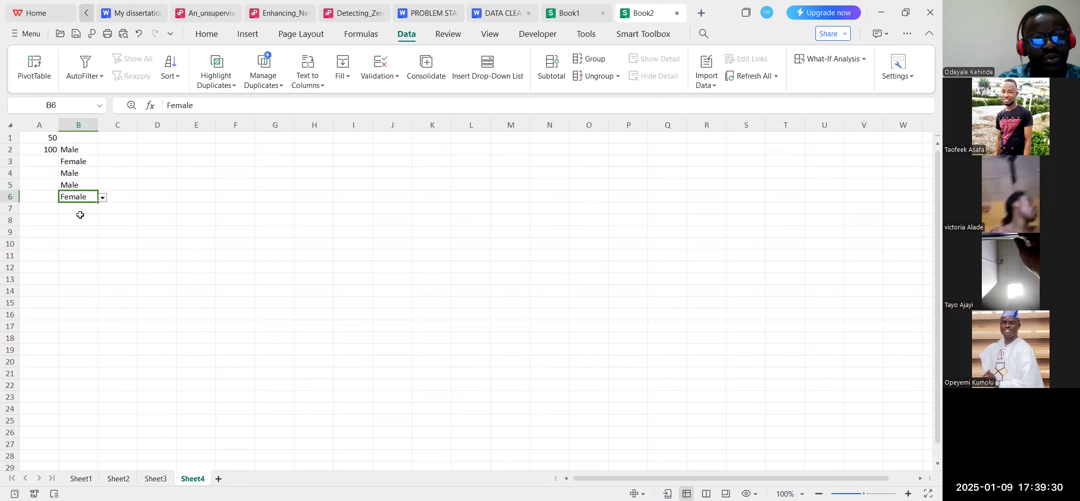
pyautogui.click(81, 221)
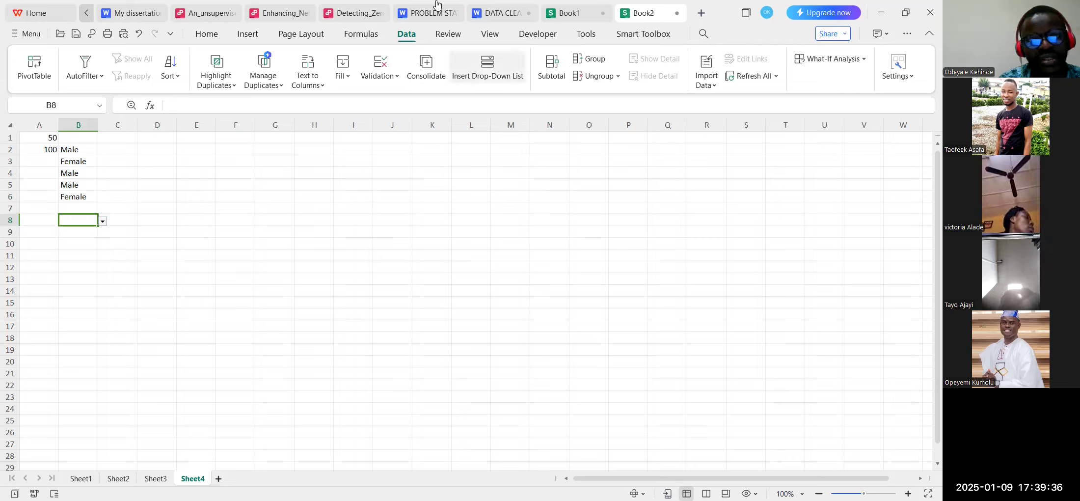
# Review the data validation settings of cell B8 and of column C, closing them without changes.
pyautogui.click(380, 76)
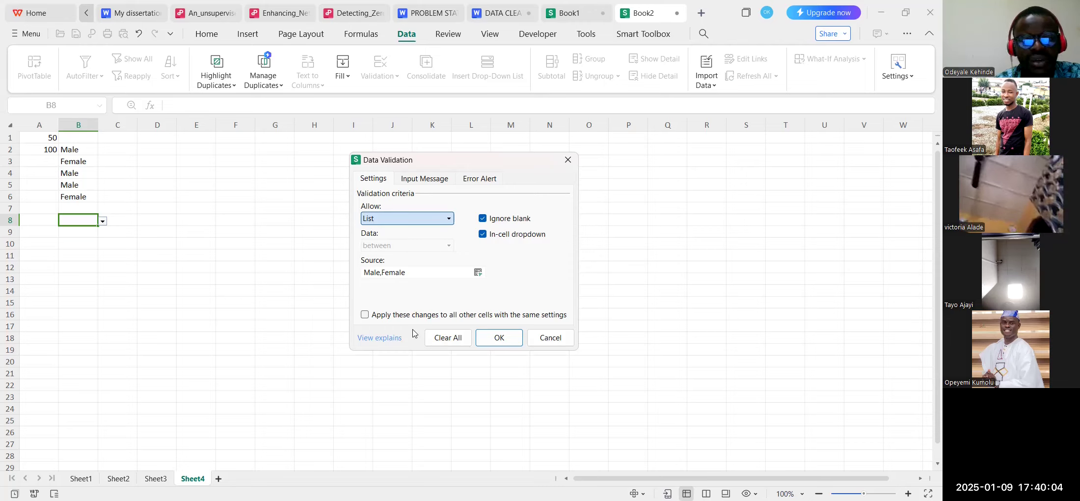
pyautogui.click(123, 126)
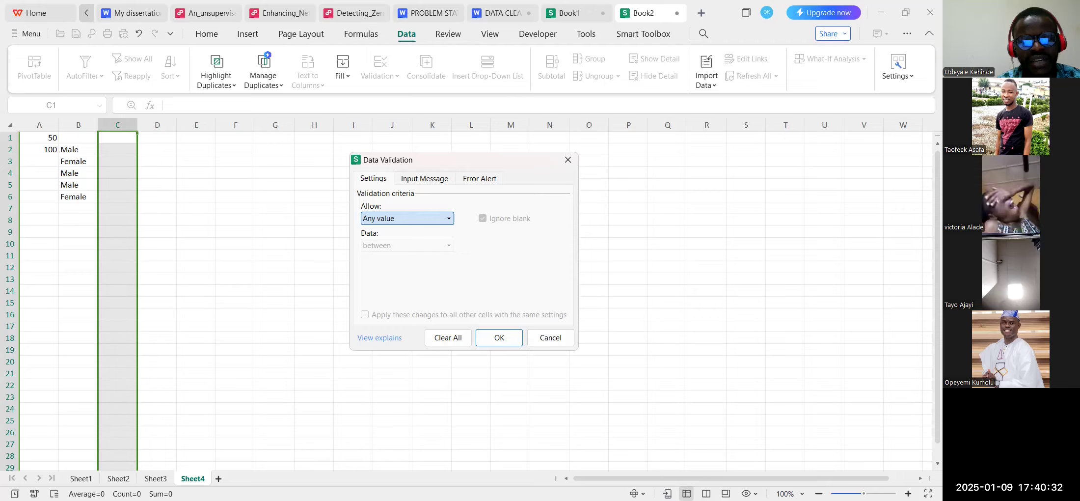
pyautogui.press('Escape')
# Switch to the data cleaning notes in WPS Writer and review the data validation examples through the custom error messages section.
pyautogui.click(486, 13)
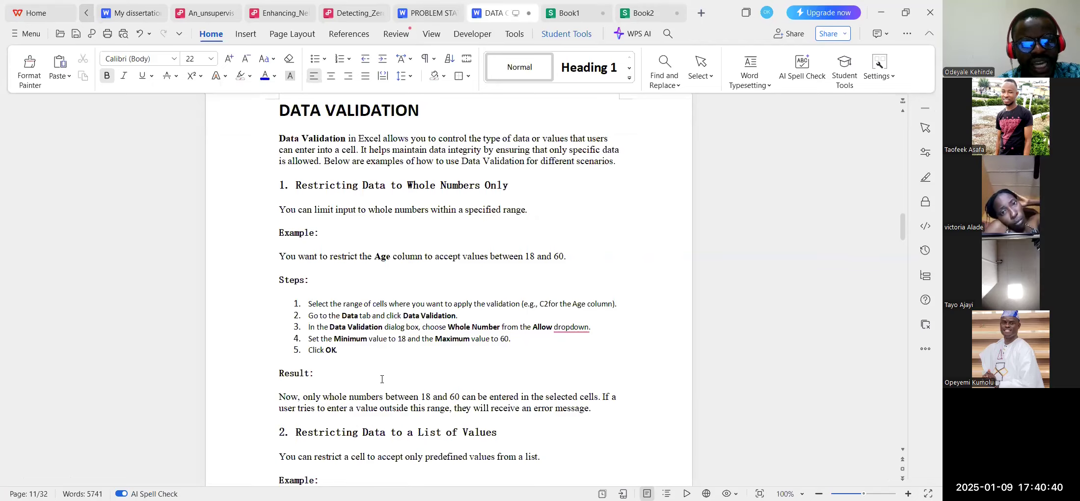
pyautogui.scroll(-5, 382, 378)
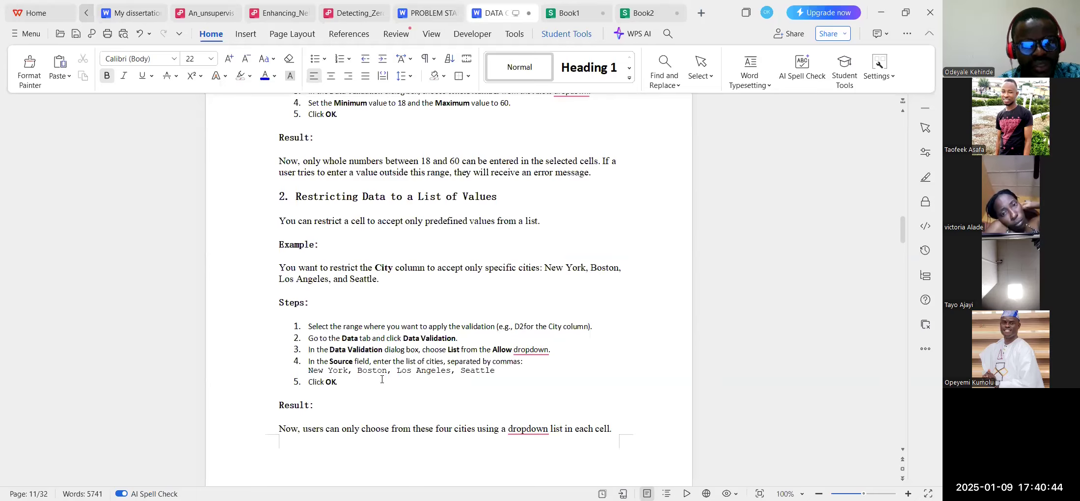
pyautogui.scroll(-15, 382, 379)
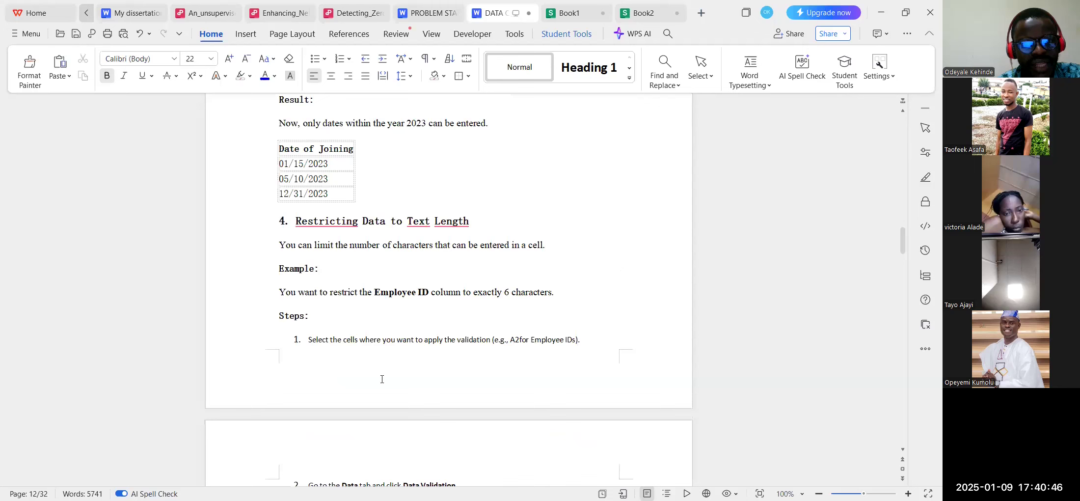
pyautogui.scroll(-5, 382, 379)
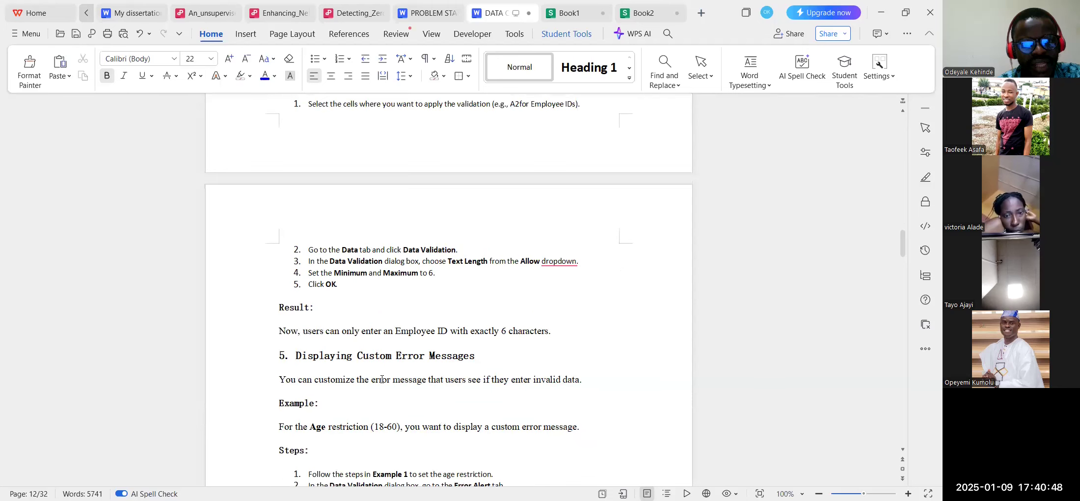
pyautogui.scroll(-3, 382, 379)
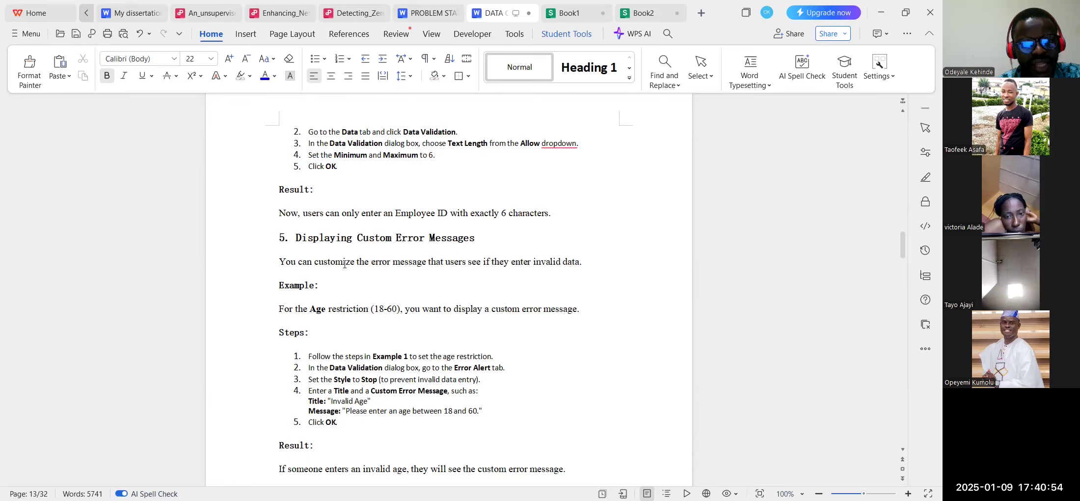
pyautogui.scroll(-3, 348, 297)
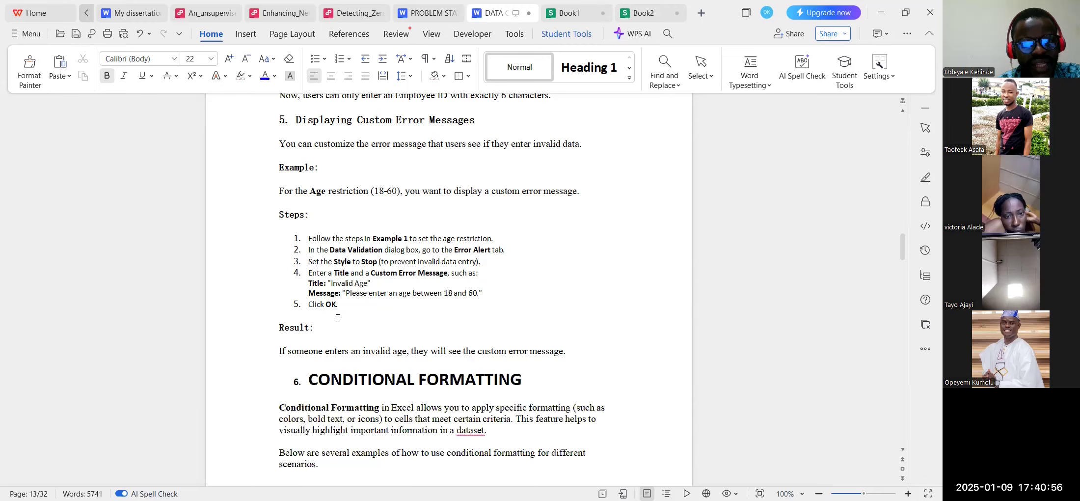
pyautogui.scroll(-2, 338, 316)
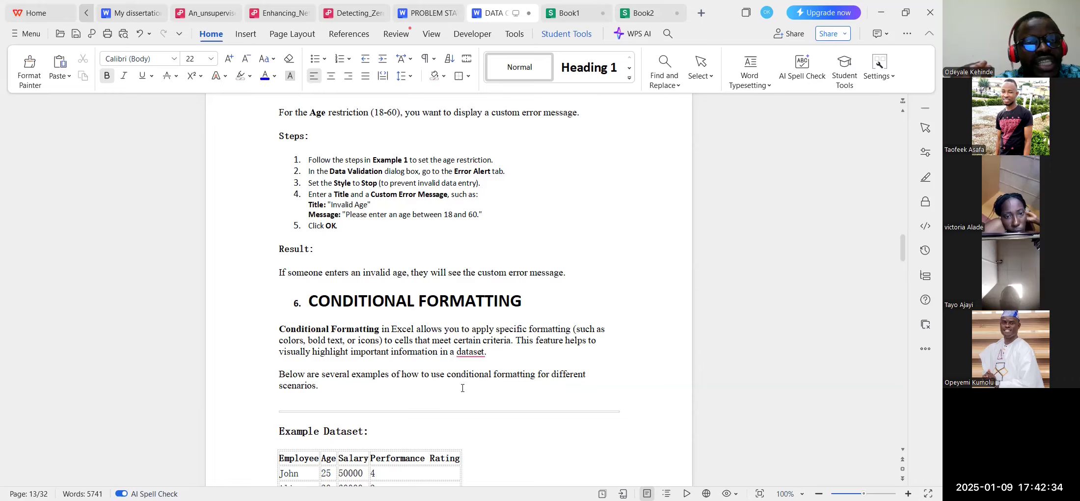
# Copy the example dataset table under Conditional Formatting into a new Book2 sheet starting at A1, and widen the Performance Rating column.
pyautogui.scroll(-3, 433, 372)
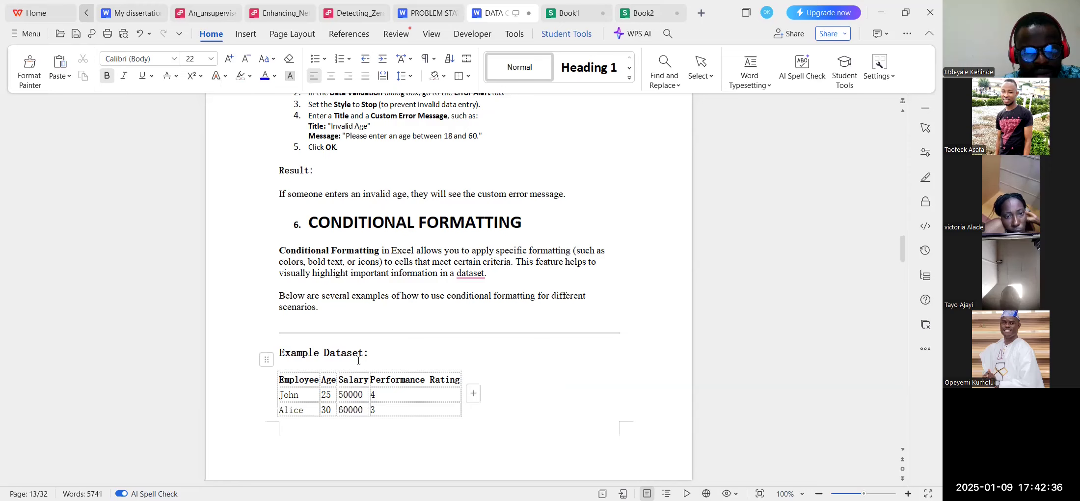
pyautogui.scroll(-3, 358, 358)
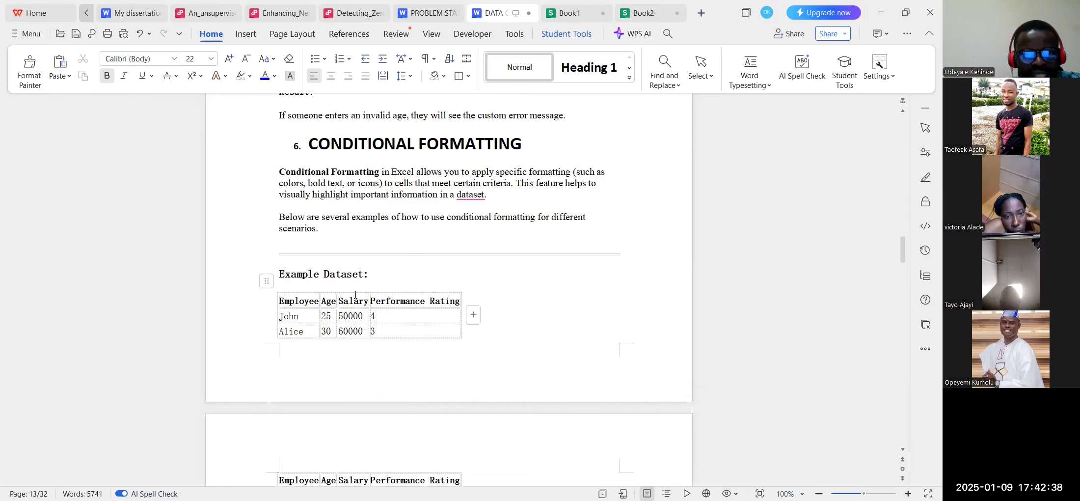
pyautogui.scroll(-1, 359, 357)
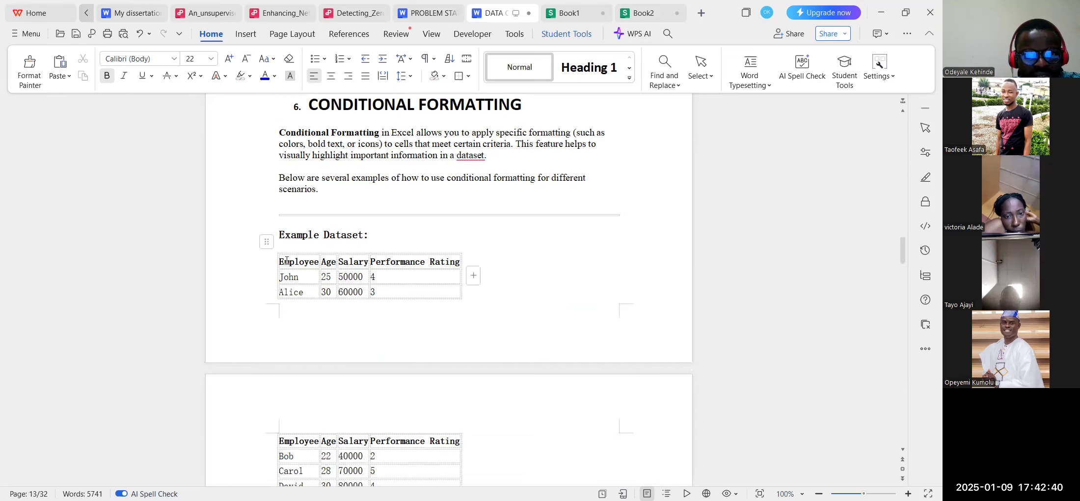
pyautogui.scroll(-1, 368, 411)
pyautogui.moveTo(368, 410); pyautogui.dragTo(414, 448)
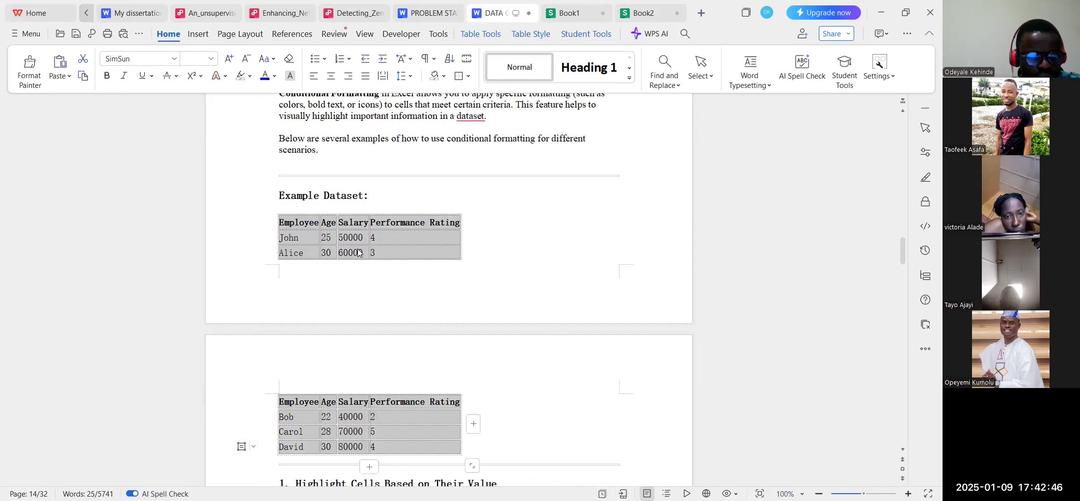
pyautogui.scroll(1, 357, 244)
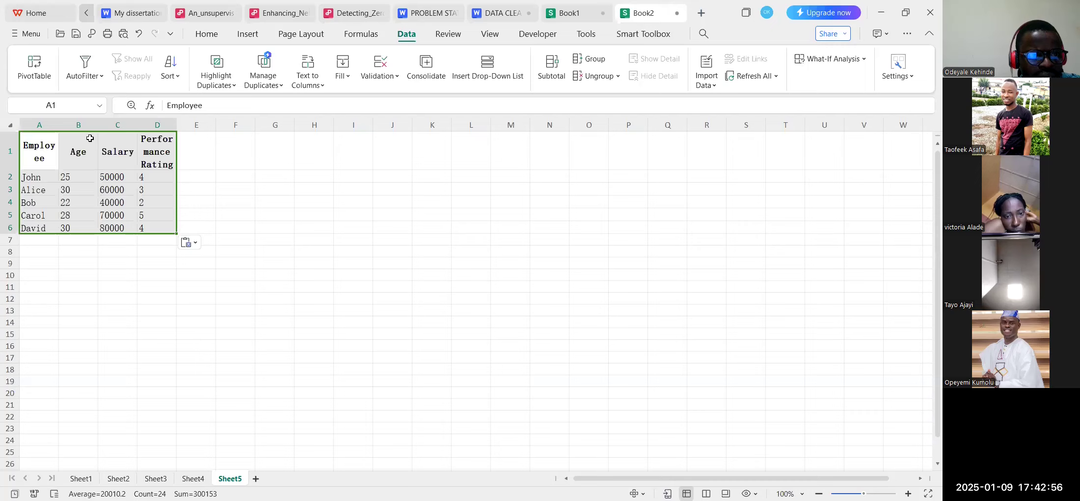
pyautogui.click(120, 166)
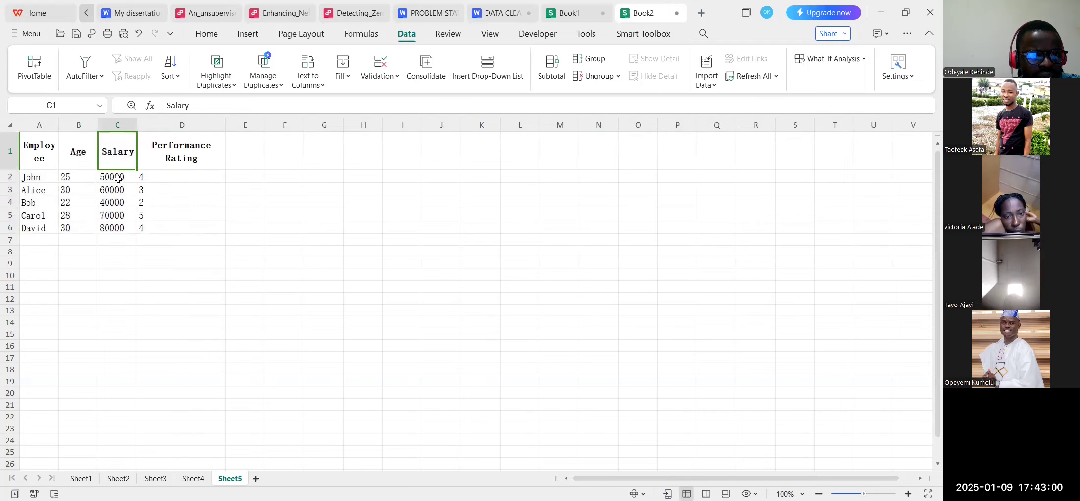
pyautogui.click(102, 181)
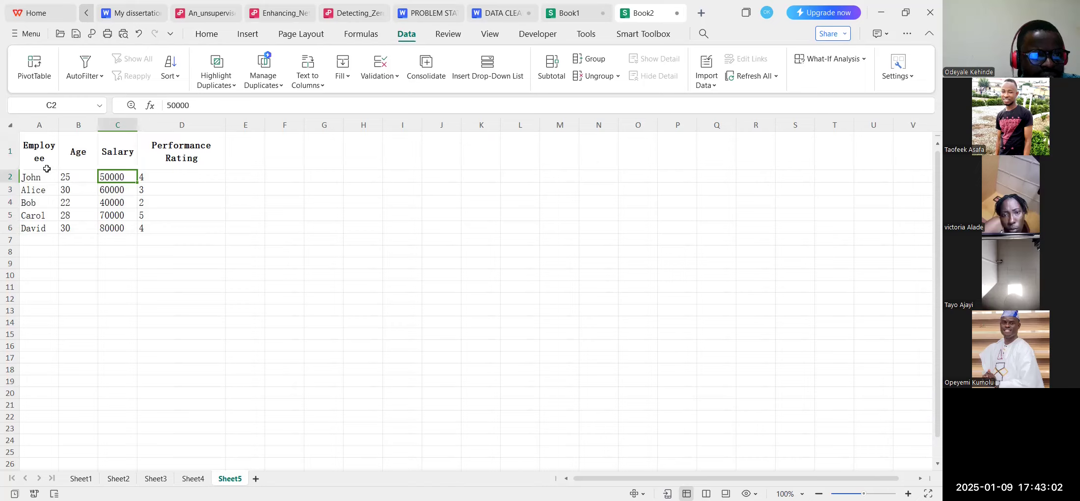
# Widen the Employee column and review the notes' Example 1.1 on highlighting salaries greater than $60,000.
pyautogui.moveTo(44, 168); pyautogui.dragTo(45, 175)
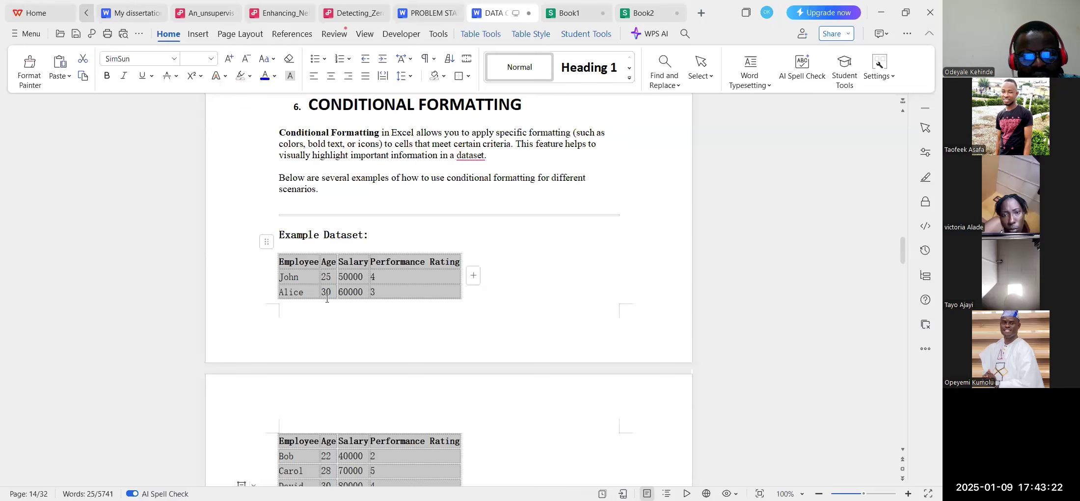
pyautogui.scroll(-6, 333, 268)
pyautogui.click(388, 243)
pyautogui.scroll(-2, 388, 243)
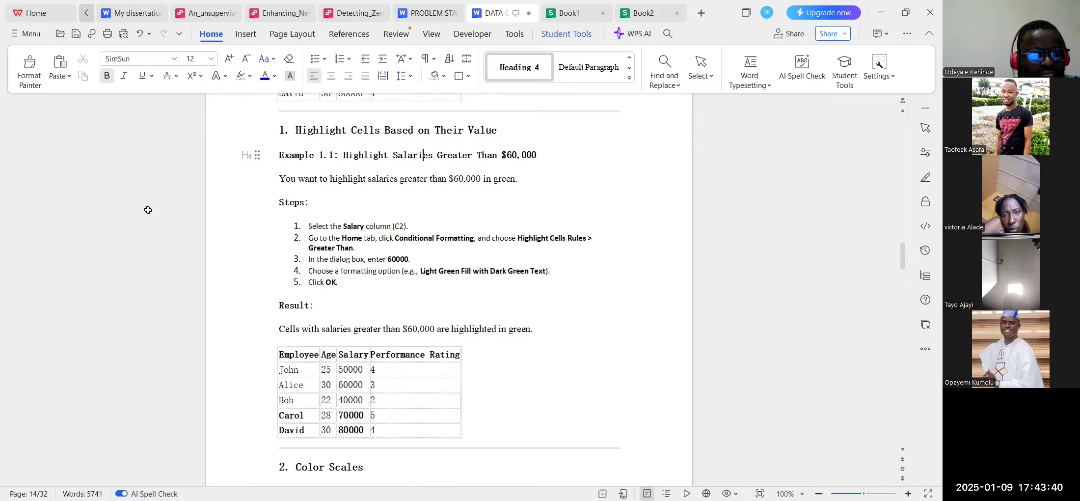
# Switch back to Book2 and format cells C1:C7 greater than 60000 with Light Red Fill with Dark Red Text.
pyautogui.hotkey('alt', 'Tab')
pyautogui.moveTo(142, 166); pyautogui.dragTo(147, 241)
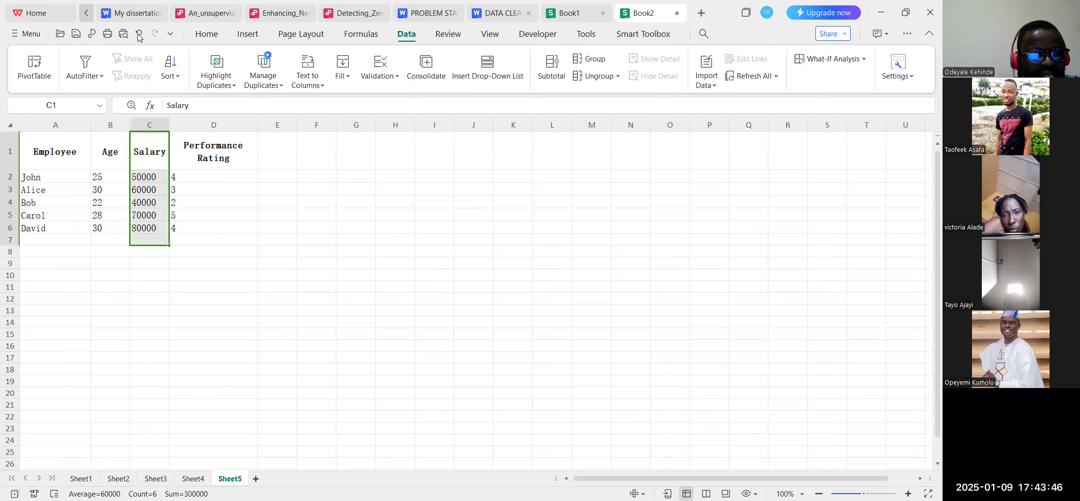
pyautogui.click(203, 34)
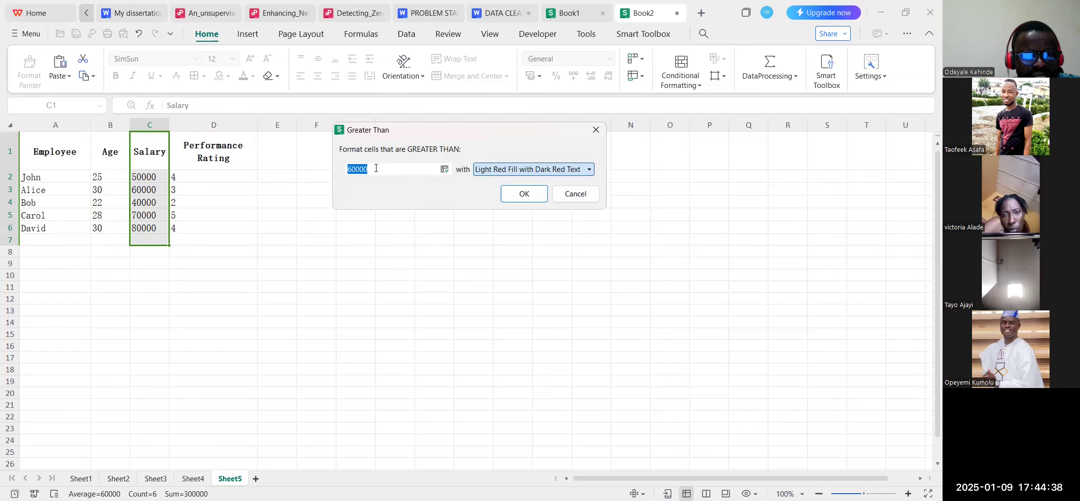
pyautogui.click(516, 194)
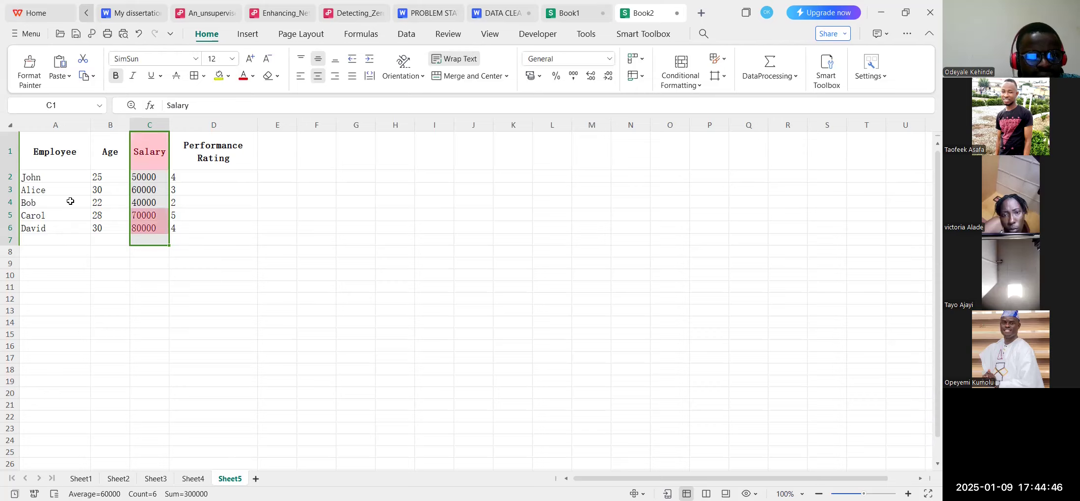
# Check the highlighted salaries in C5:C6 and the Salary header, and undo the Greater Than formatting.
pyautogui.moveTo(152, 217); pyautogui.dragTo(154, 223)
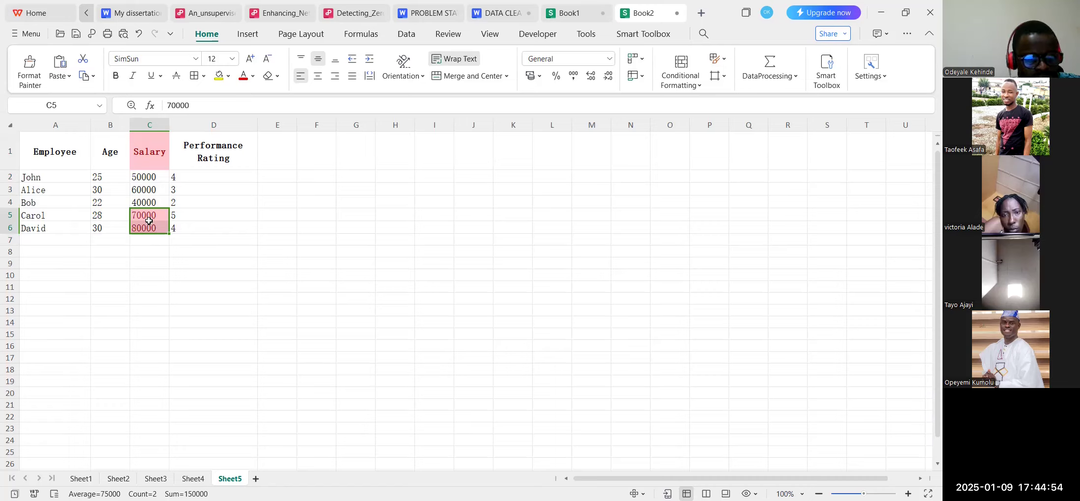
pyautogui.click(149, 159)
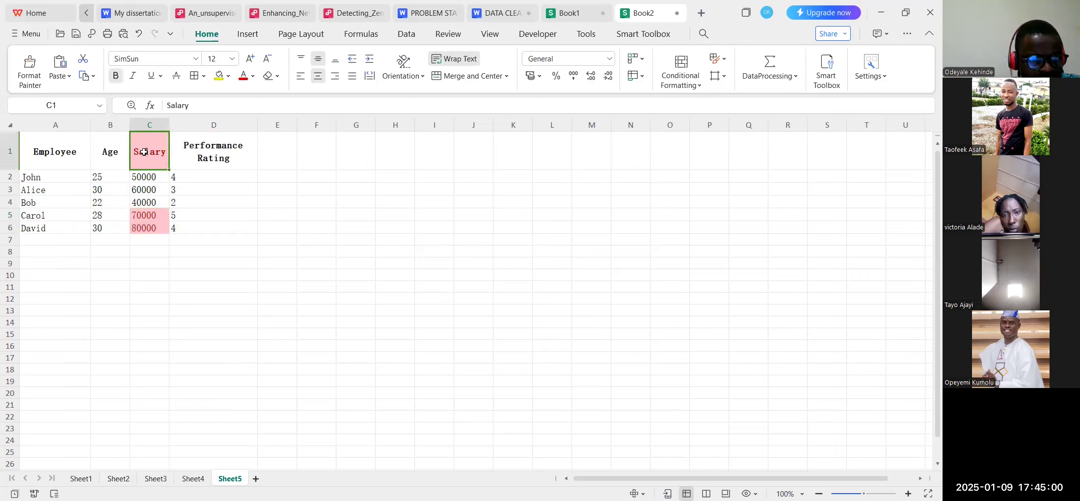
pyautogui.hotkey('ctrl', 'z')
# Try a Greater Than 40000 rule with yellow fill and dark yellow text on cells C2:C6, and undo it.
pyautogui.click(144, 175)
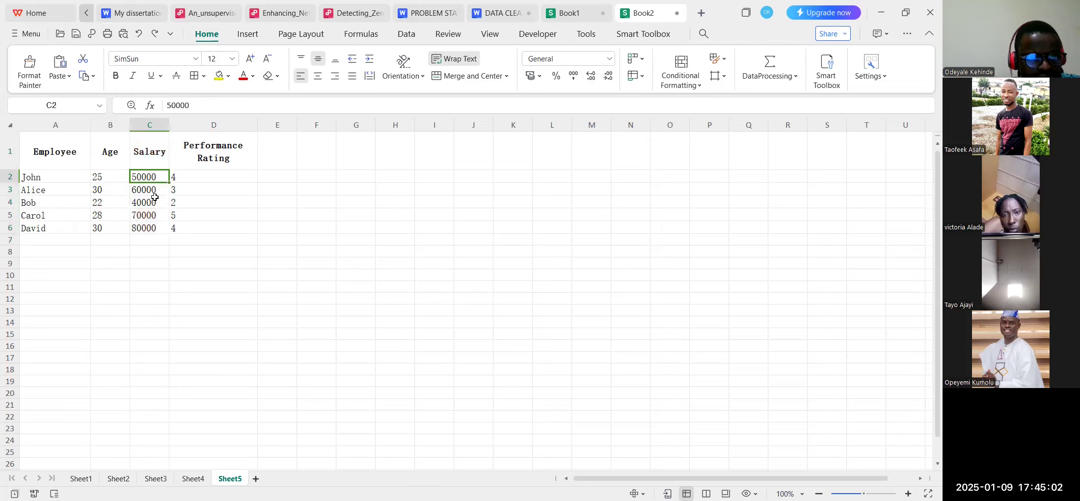
pyautogui.keyDown('shift'); pyautogui.click(149, 228); pyautogui.keyUp('shift')
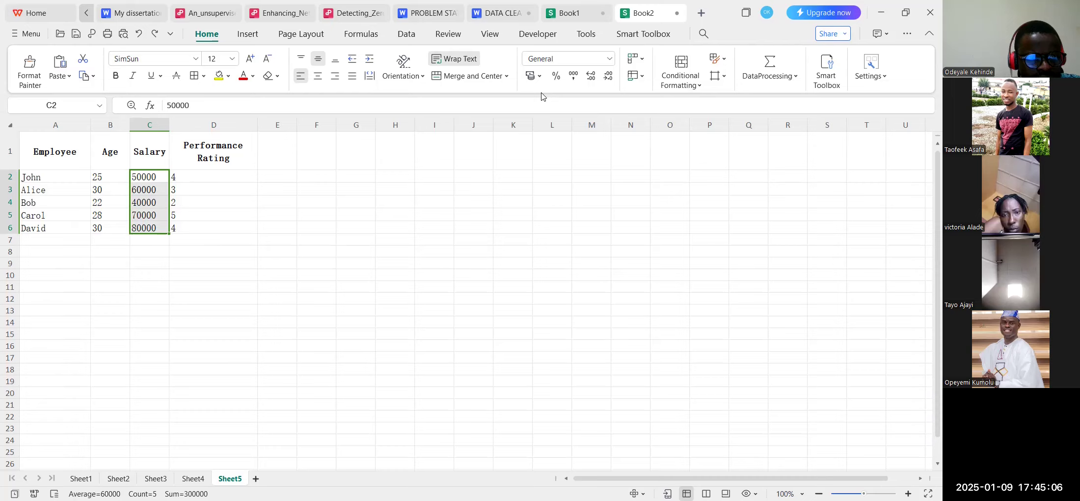
pyautogui.click(696, 90)
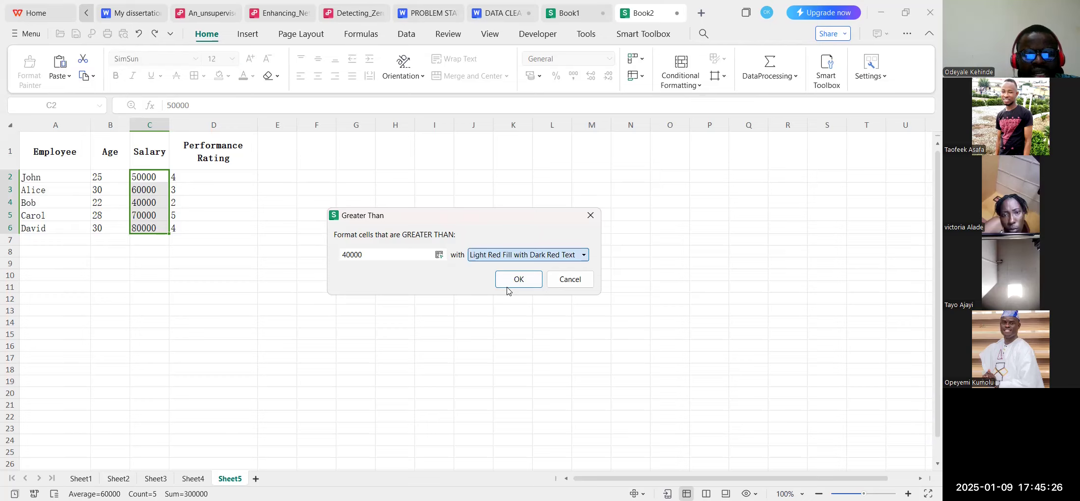
pyautogui.click(507, 286)
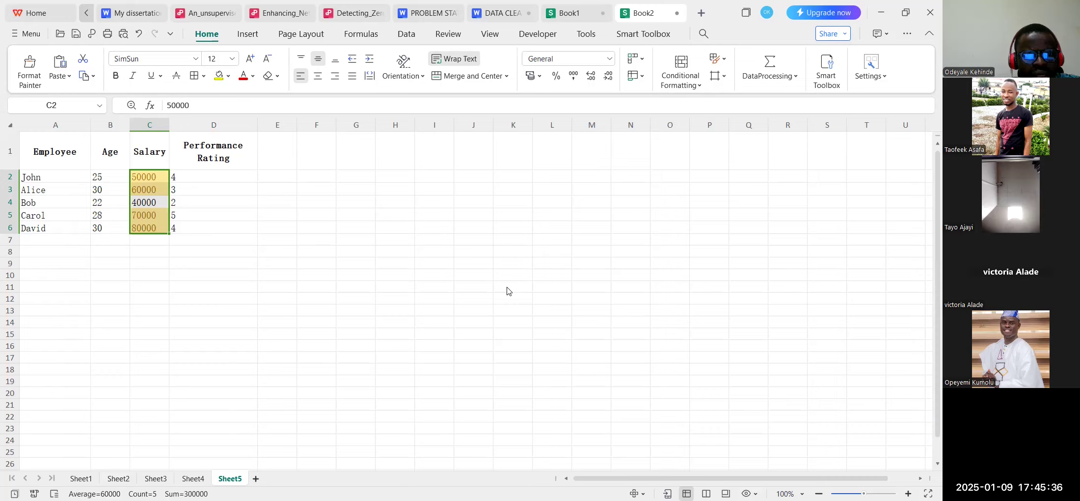
pyautogui.hotkey('ctrl', 'z')
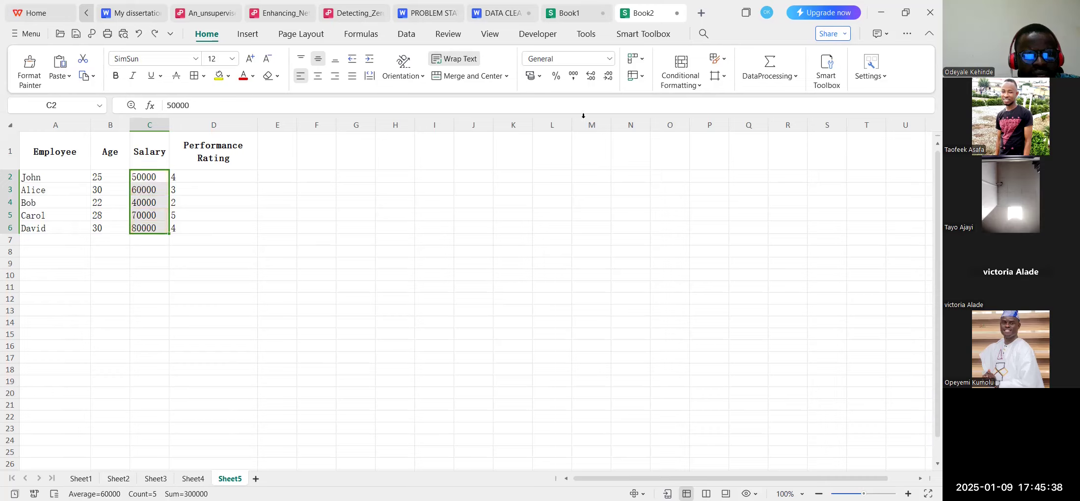
# Add a Less Than 60000 rule with Light Red Fill with Dark Red Text to the salaries in C2:C6.
pyautogui.click(701, 91)
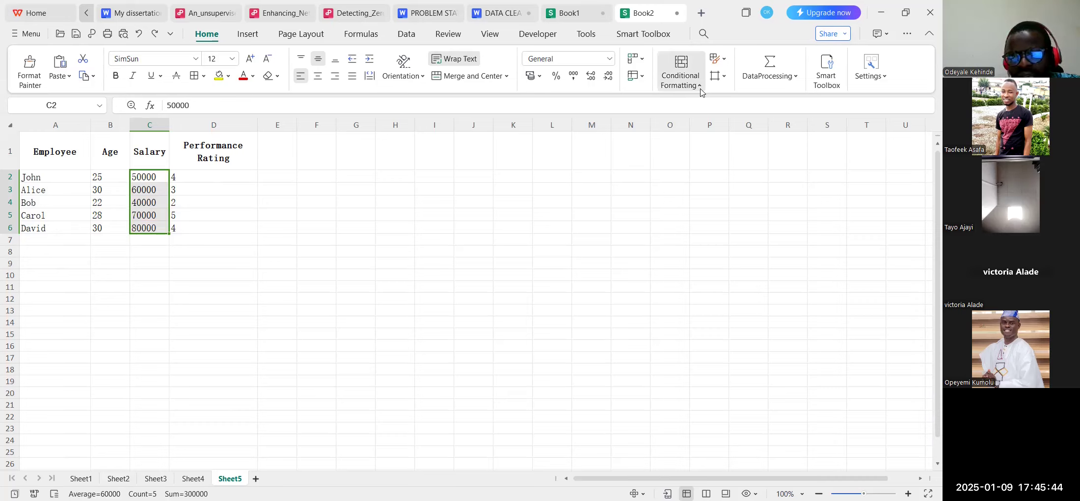
pyautogui.click(363, 256)
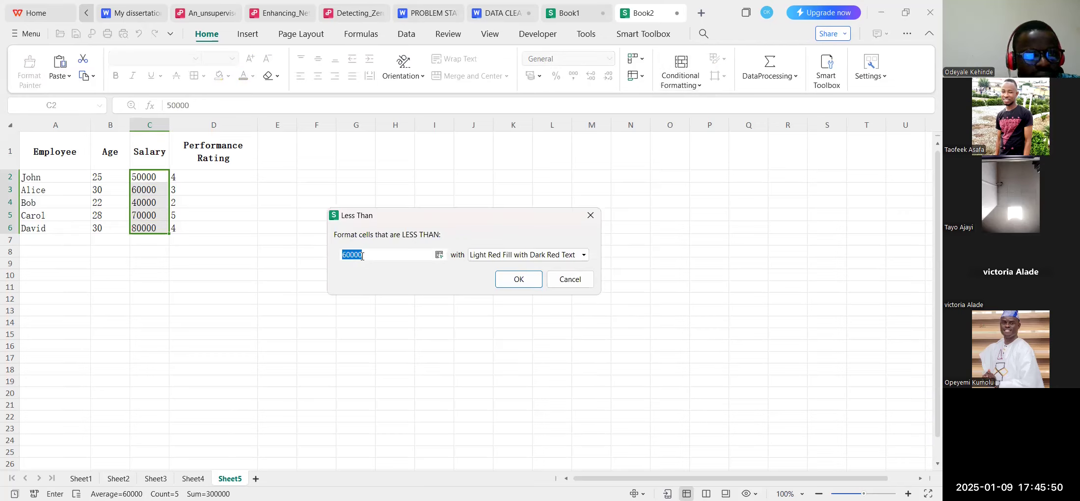
pyautogui.press('Return')
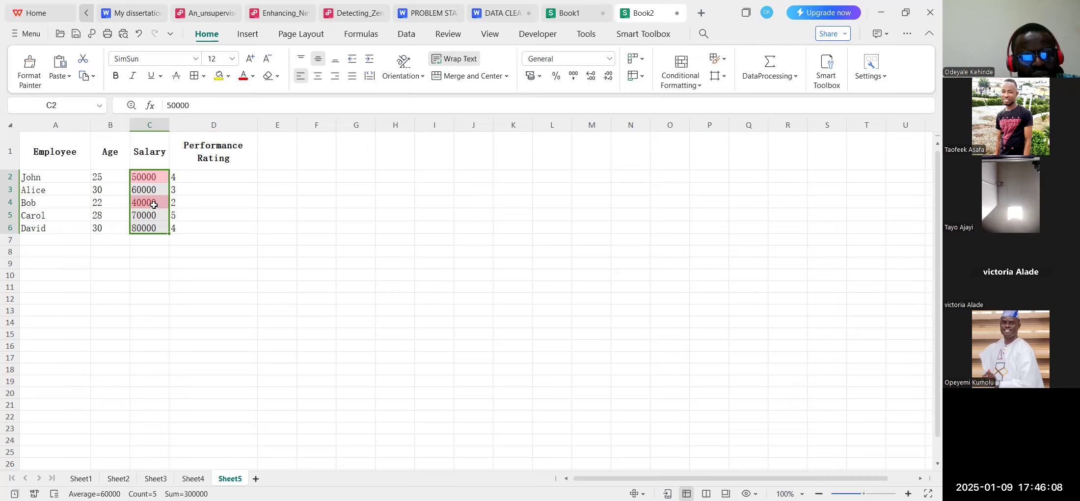
# Open the conditional formatting options for the salaries in C2:C6.
pyautogui.click(687, 87)
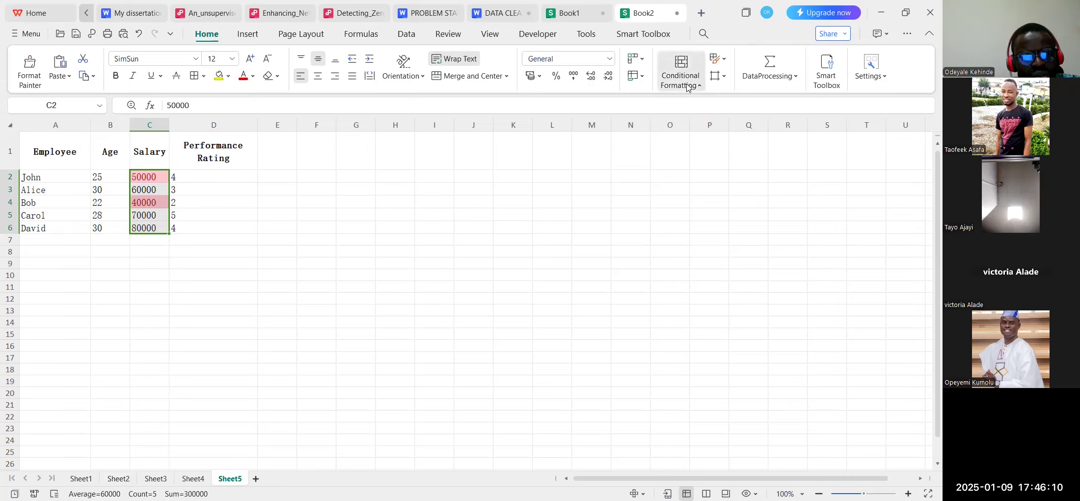